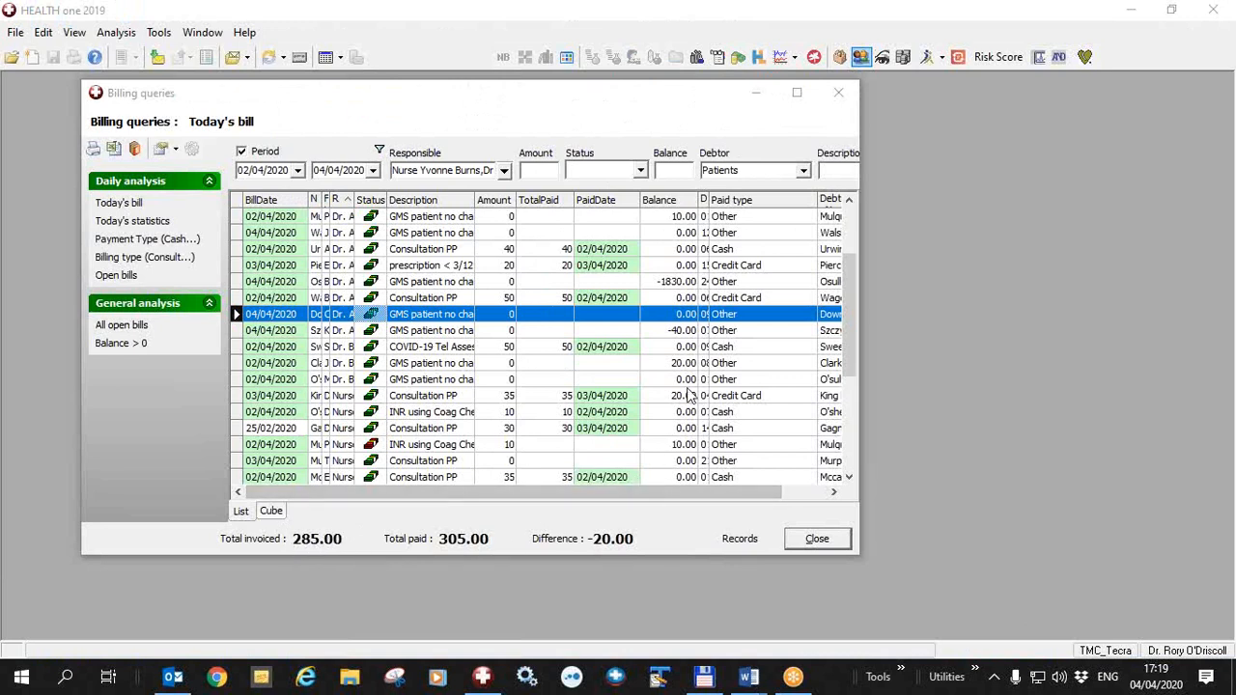
Filter the billing query to show only bills whose debtor is HSE Covid
{"action": "left_click", "coordinate": [803, 174]}
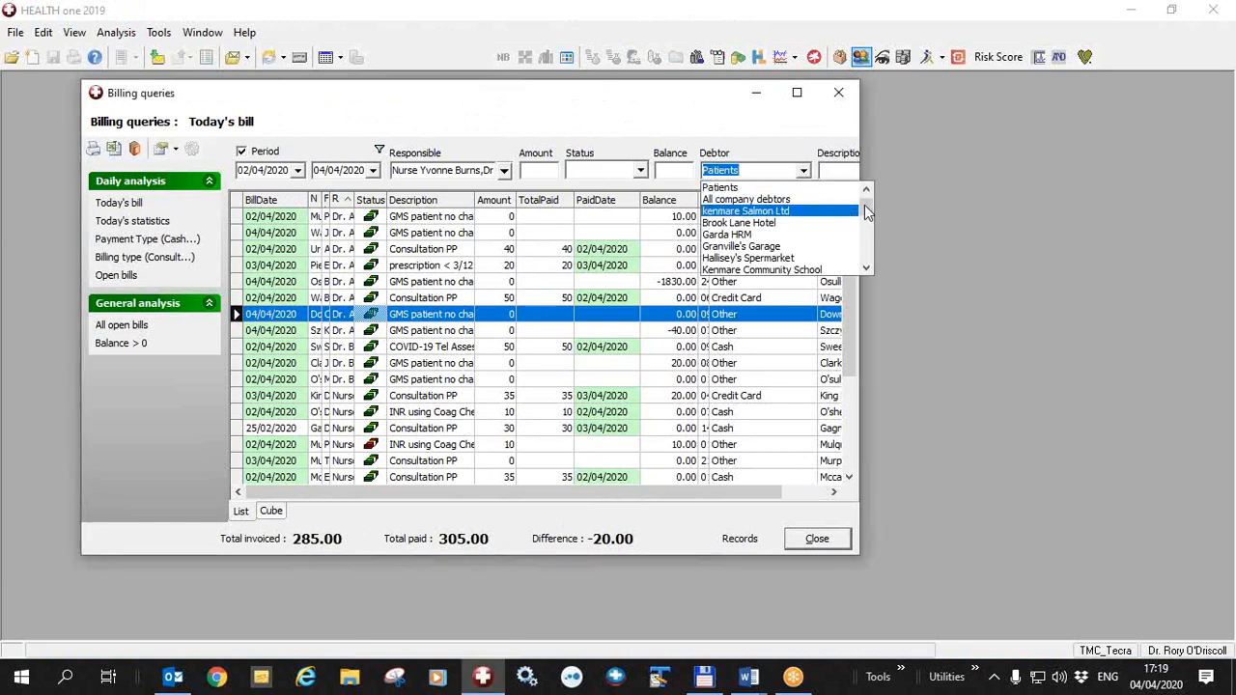
{"action": "left_click_drag", "start_coordinate": [866, 208], "coordinate": [868, 262]}
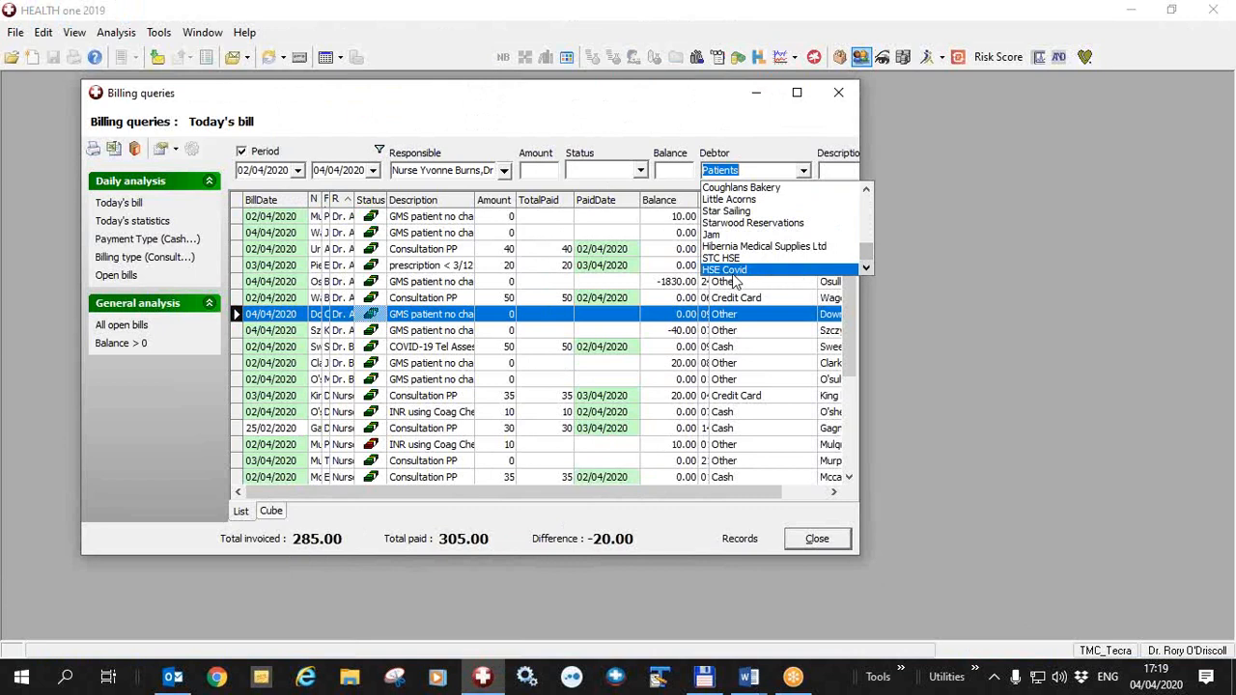
{"action": "left_click", "coordinate": [737, 270]}
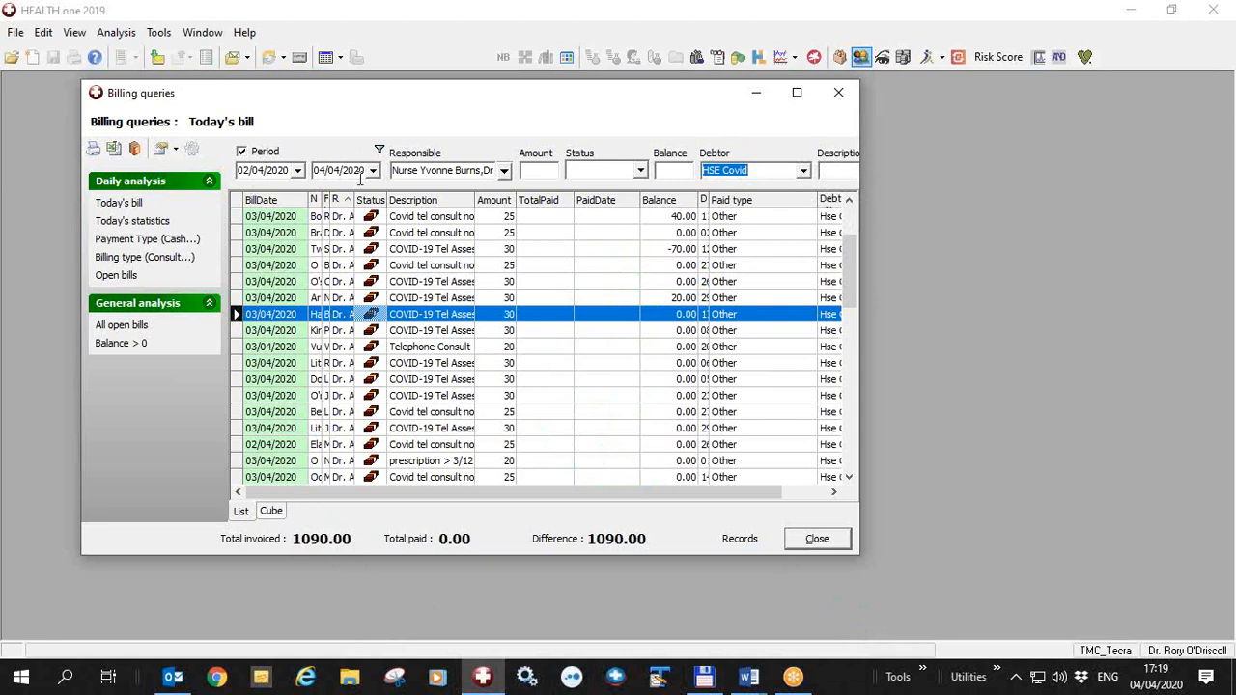
View the actions available for one of the Covid tel consult bills of 03/04/2020, and dismiss them
{"action": "left_click", "coordinate": [497, 268]}
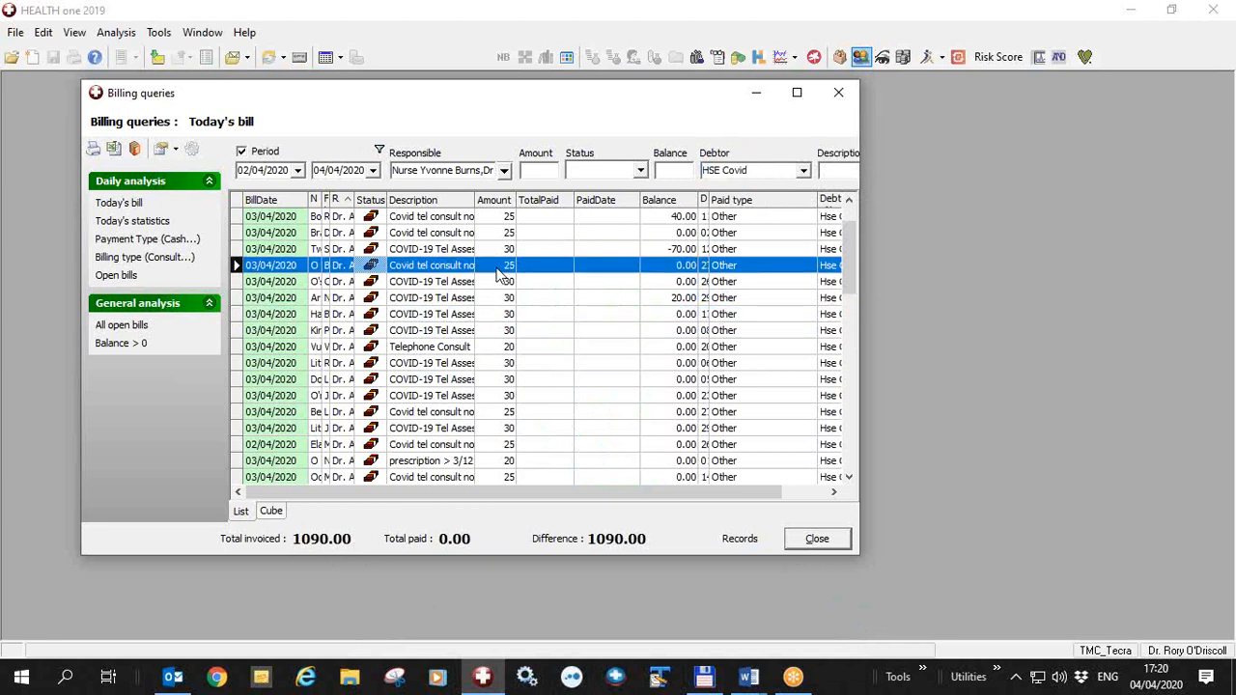
{"action": "right_click", "coordinate": [499, 276]}
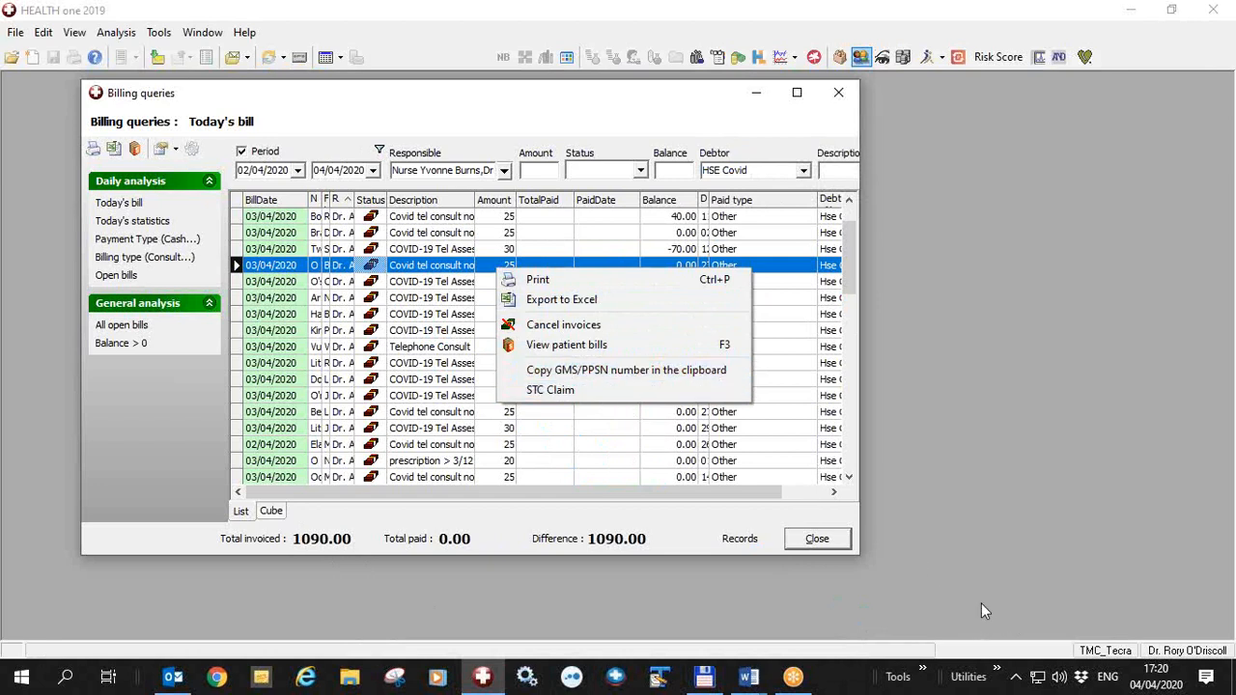
{"action": "left_click", "coordinate": [752, 427]}
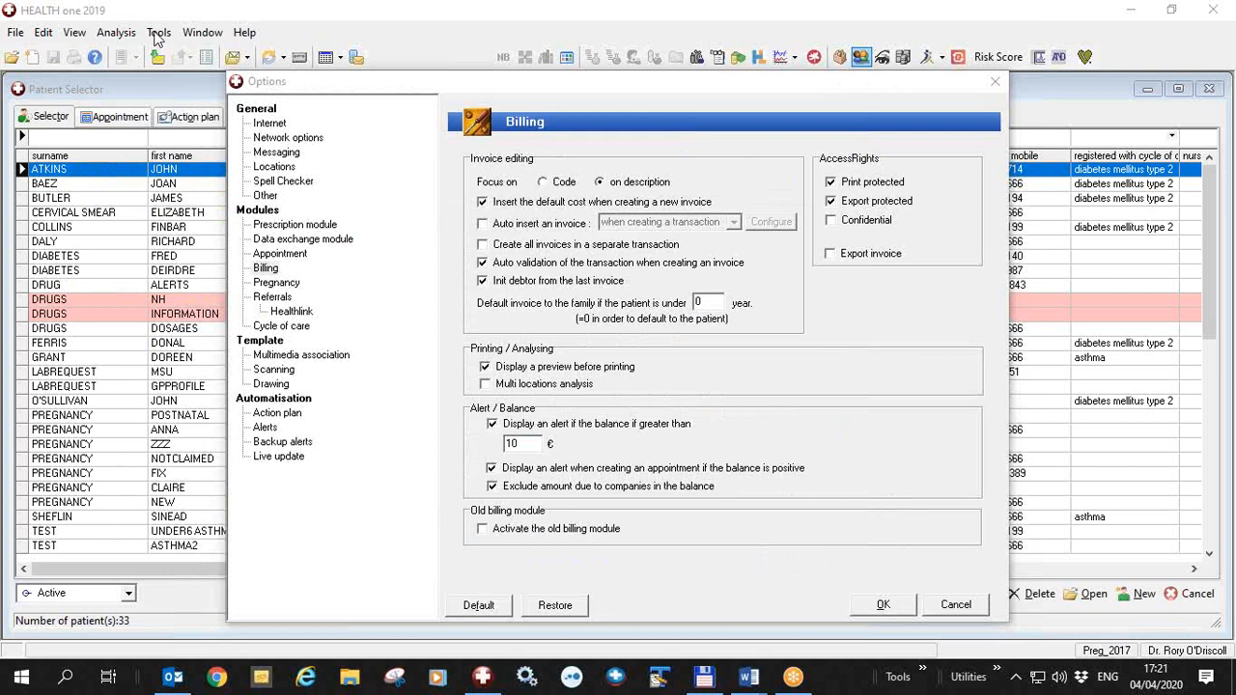
In the Billing options, enable automatic insertion of an invoice when creating a transaction
{"action": "left_click", "coordinate": [269, 274]}
{"action": "left_click", "coordinate": [268, 272]}
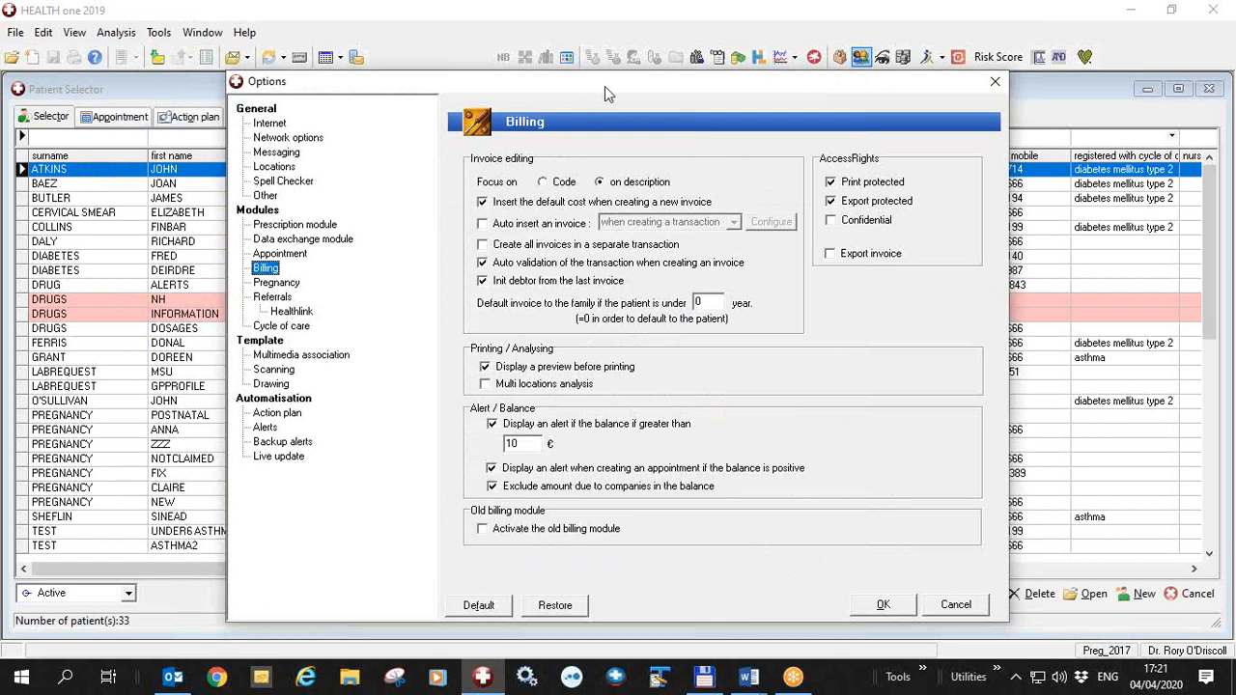
{"action": "left_click_drag", "start_coordinate": [607, 86], "coordinate": [536, 73]}
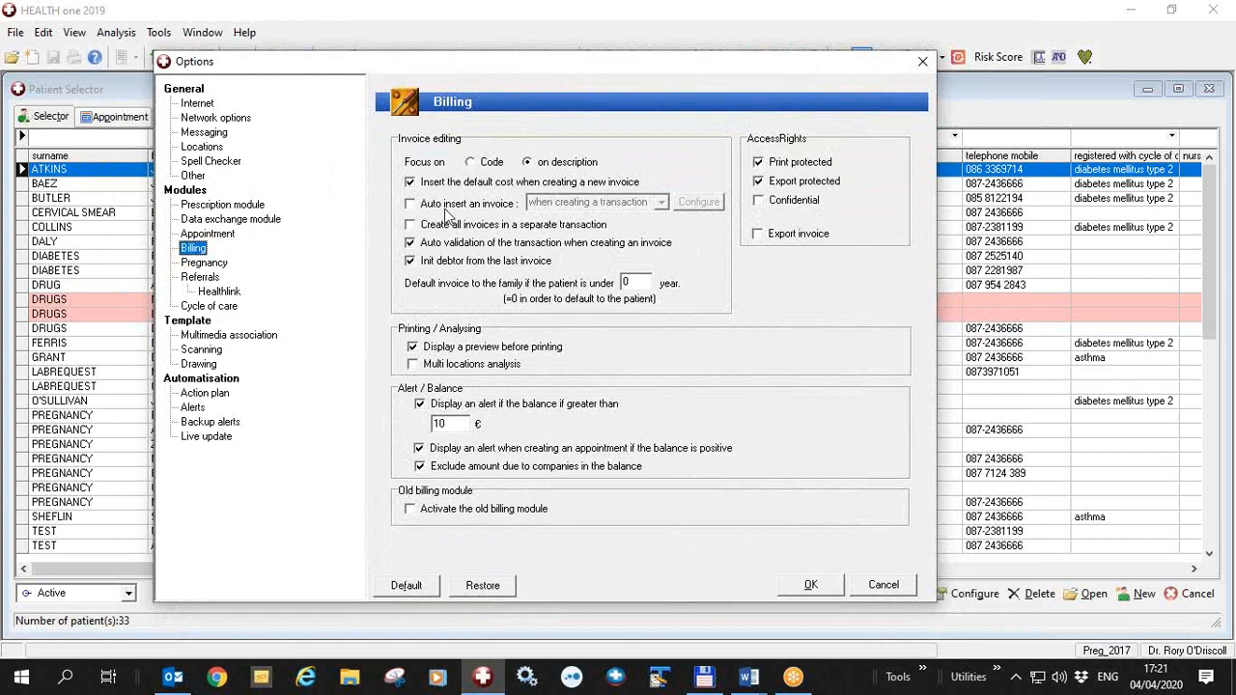
{"action": "left_click", "coordinate": [410, 205]}
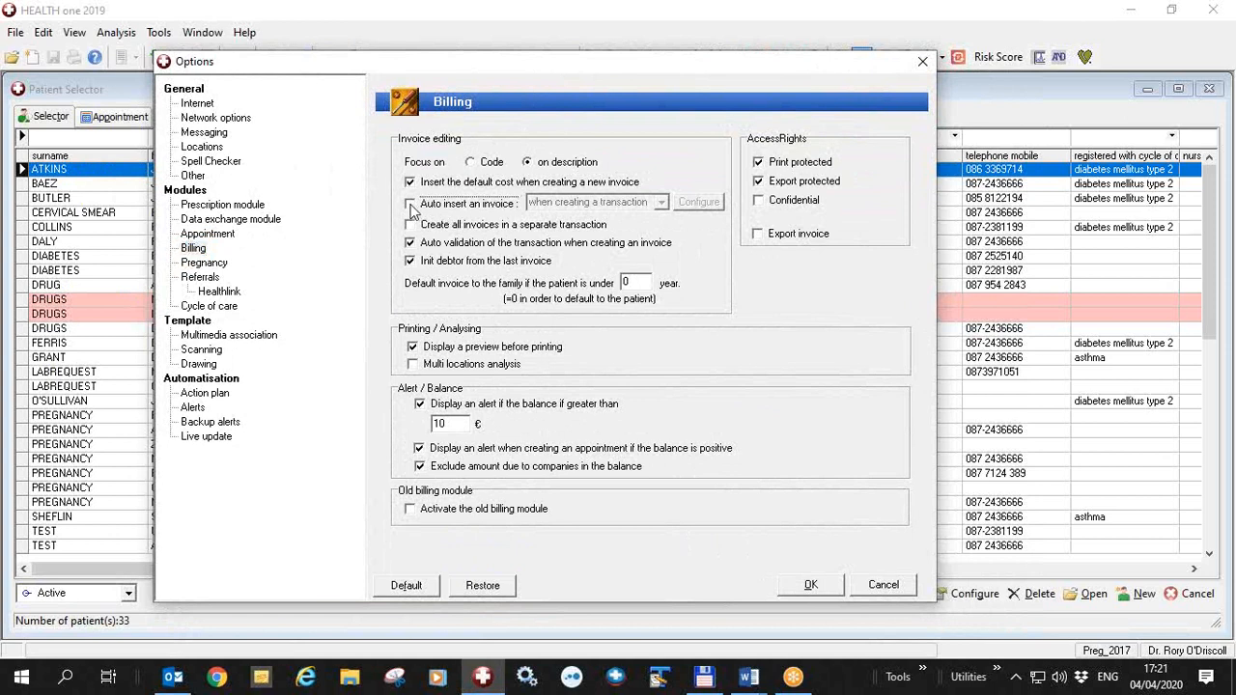
{"action": "left_click", "coordinate": [659, 209]}
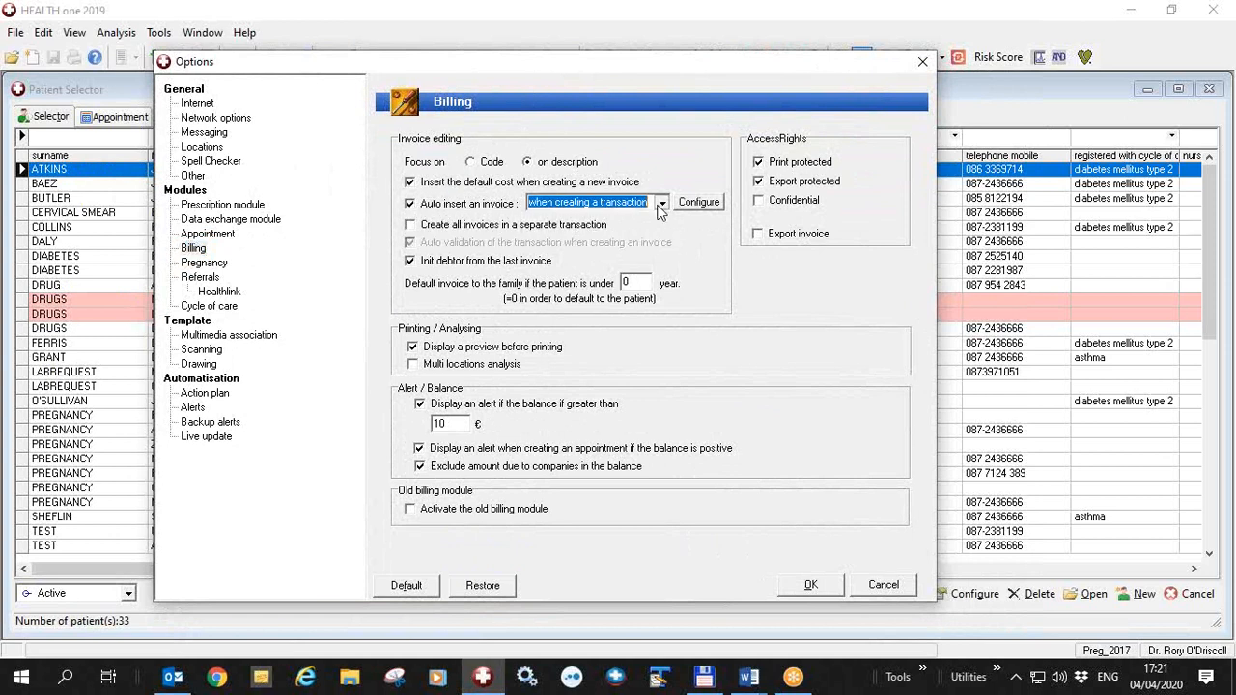
{"action": "left_click", "coordinate": [659, 208]}
Confirm the default consultation costs for GMS and private patients, and save the billing options
{"action": "left_click", "coordinate": [696, 205]}
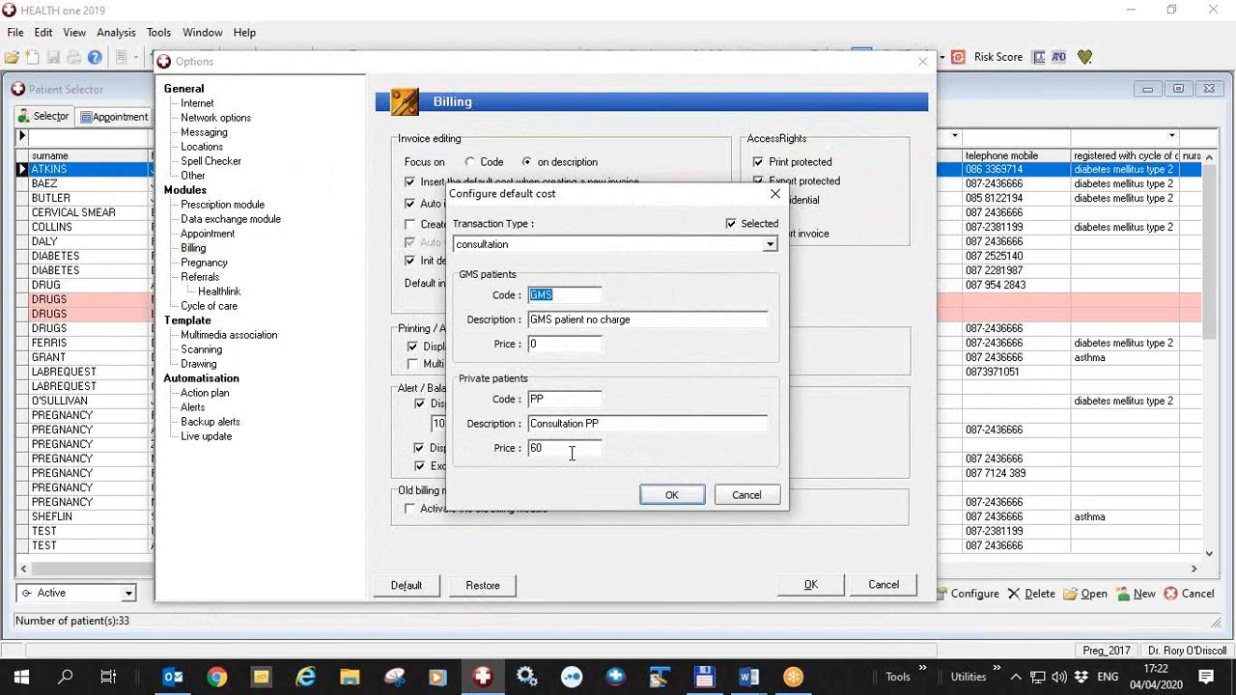
{"action": "left_click", "coordinate": [552, 400]}
{"action": "left_click", "coordinate": [679, 494]}
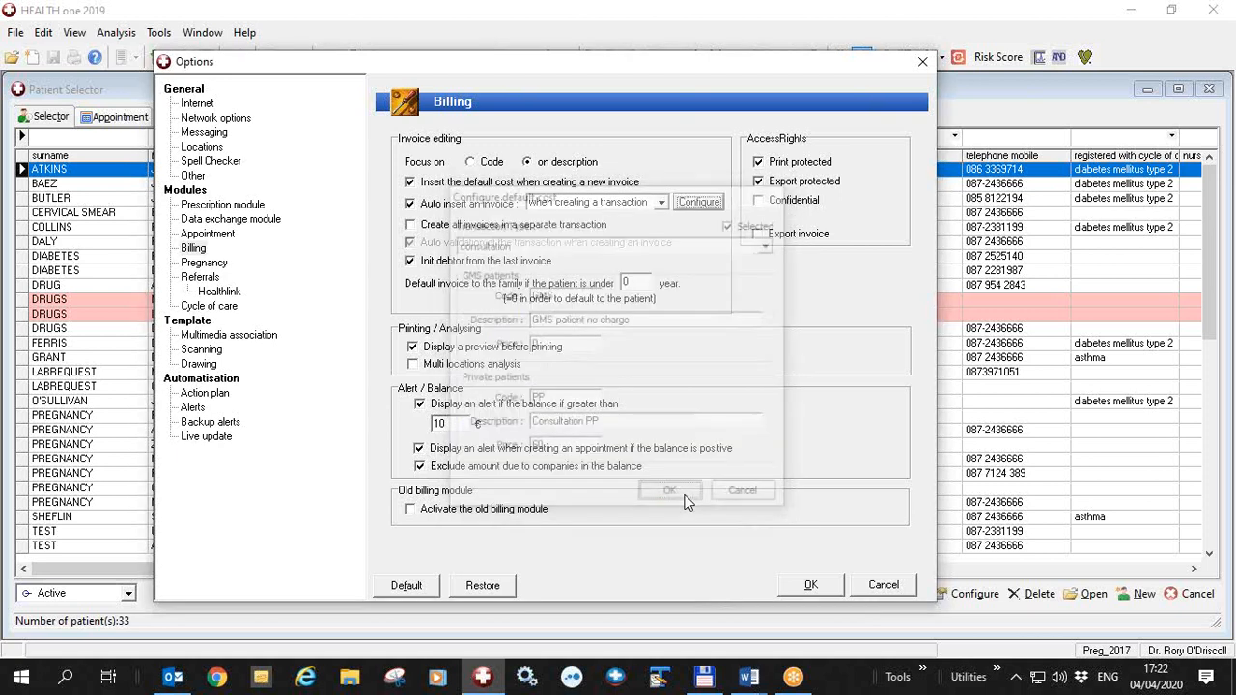
{"action": "left_click", "coordinate": [823, 588]}
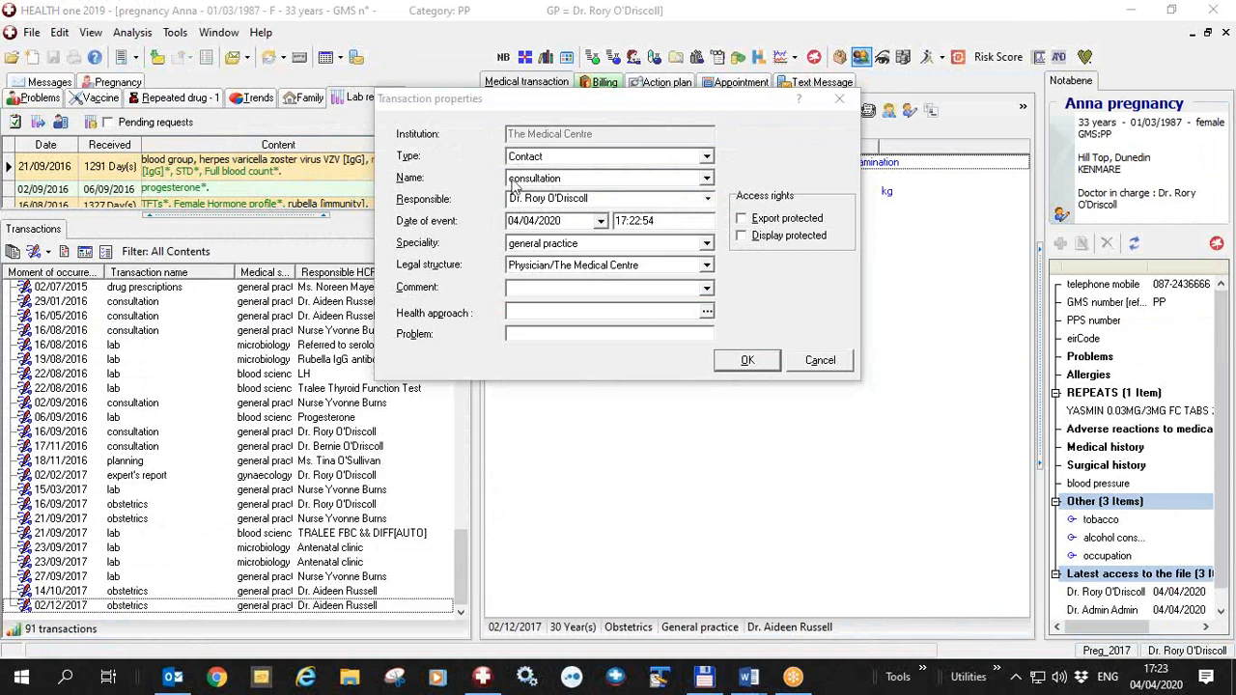
Create a consultation transaction for the private patient and for the GMS patient, accepting the default invoice each time
{"action": "left_click", "coordinate": [739, 361]}
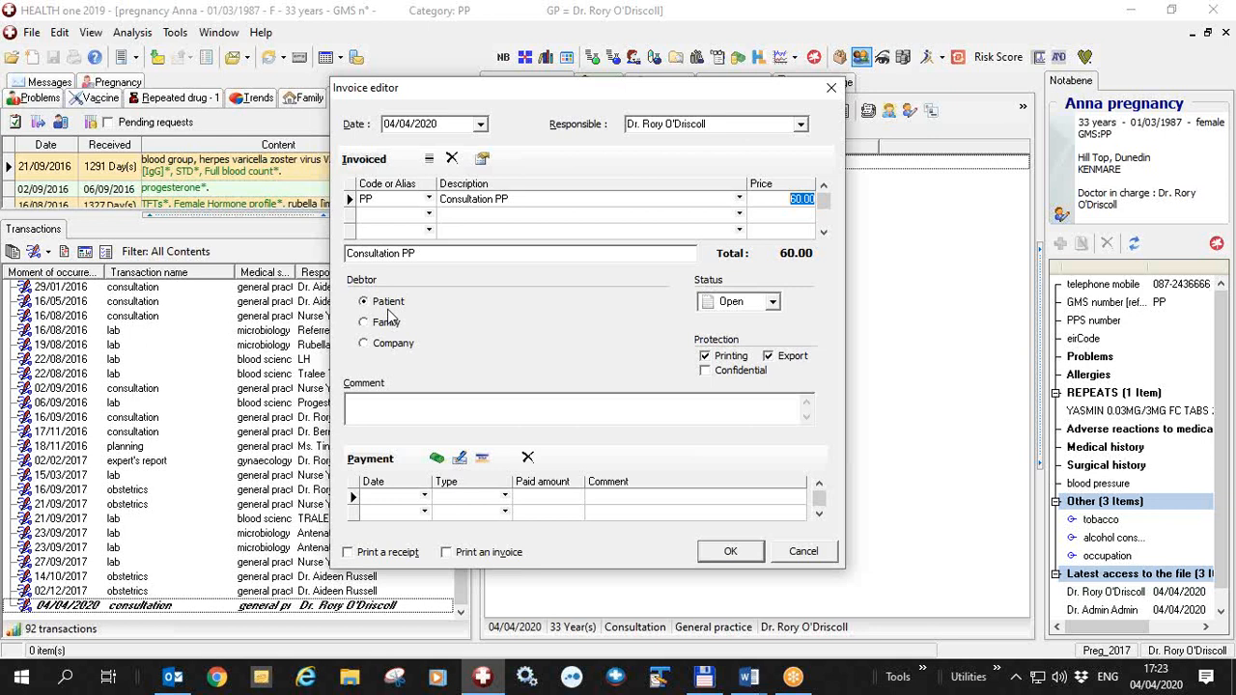
{"action": "left_click", "coordinate": [729, 551]}
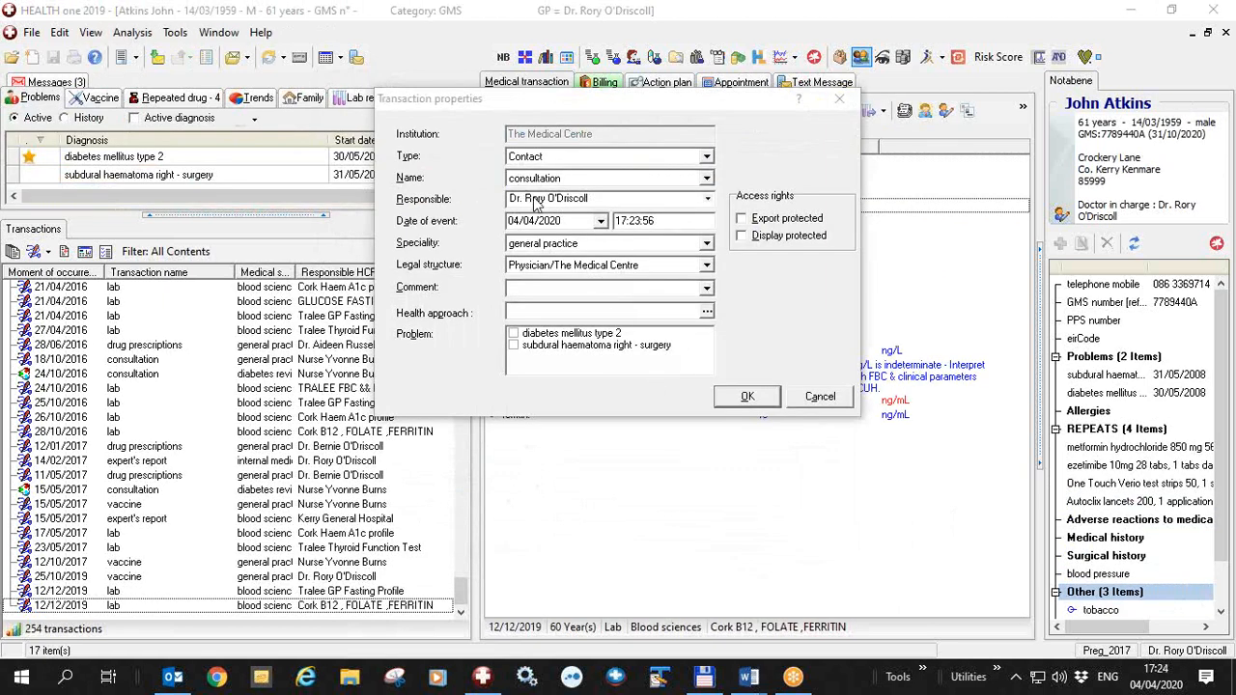
{"action": "left_click", "coordinate": [749, 397]}
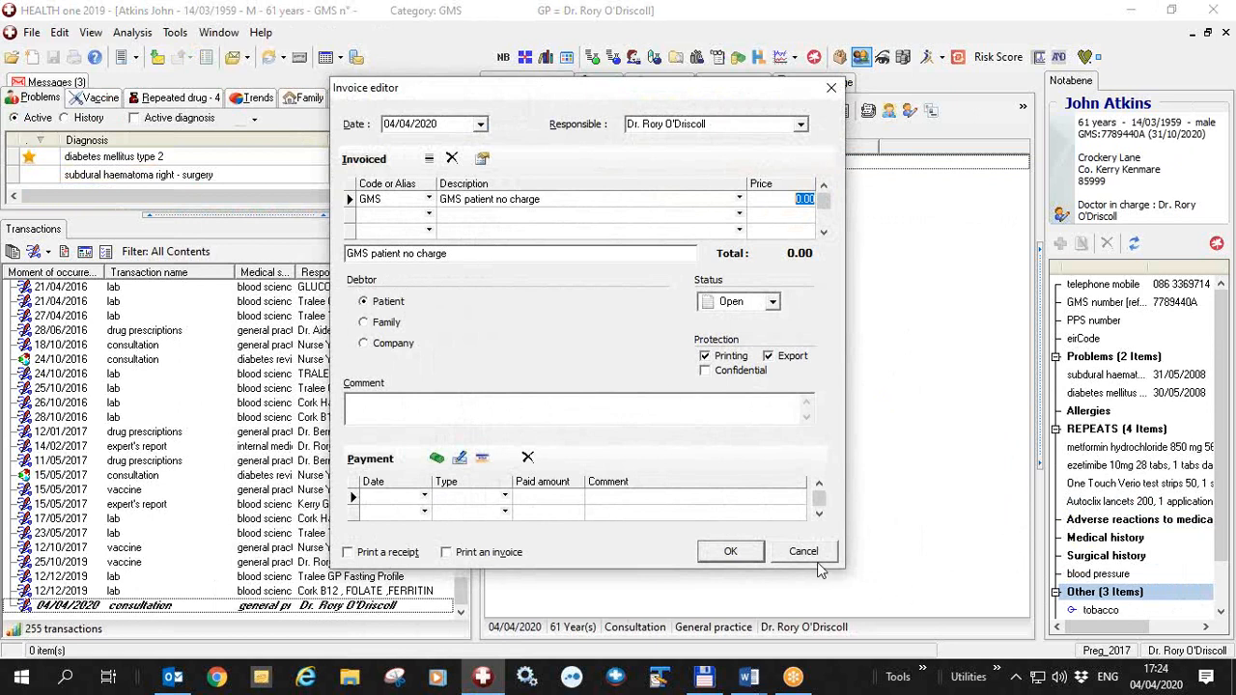
{"action": "left_click", "coordinate": [728, 553]}
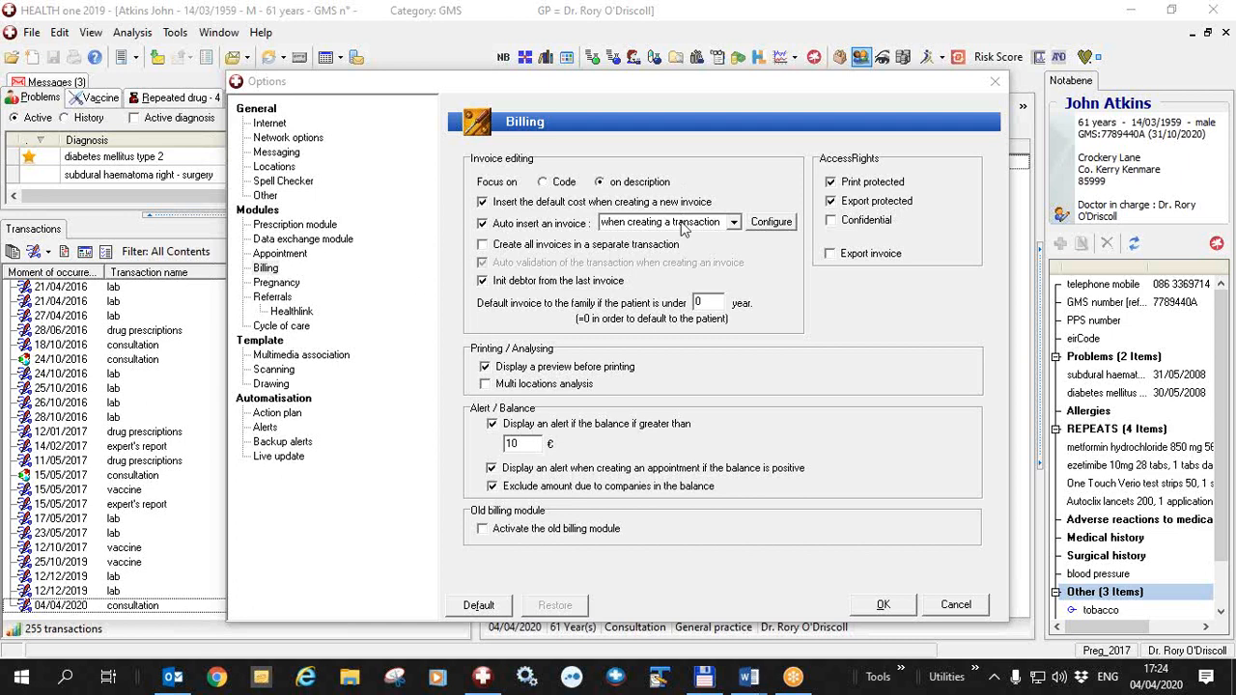
Review the default cost settings of the consultation by telephone transaction type, and confirm the billing options
{"action": "left_click", "coordinate": [770, 222]}
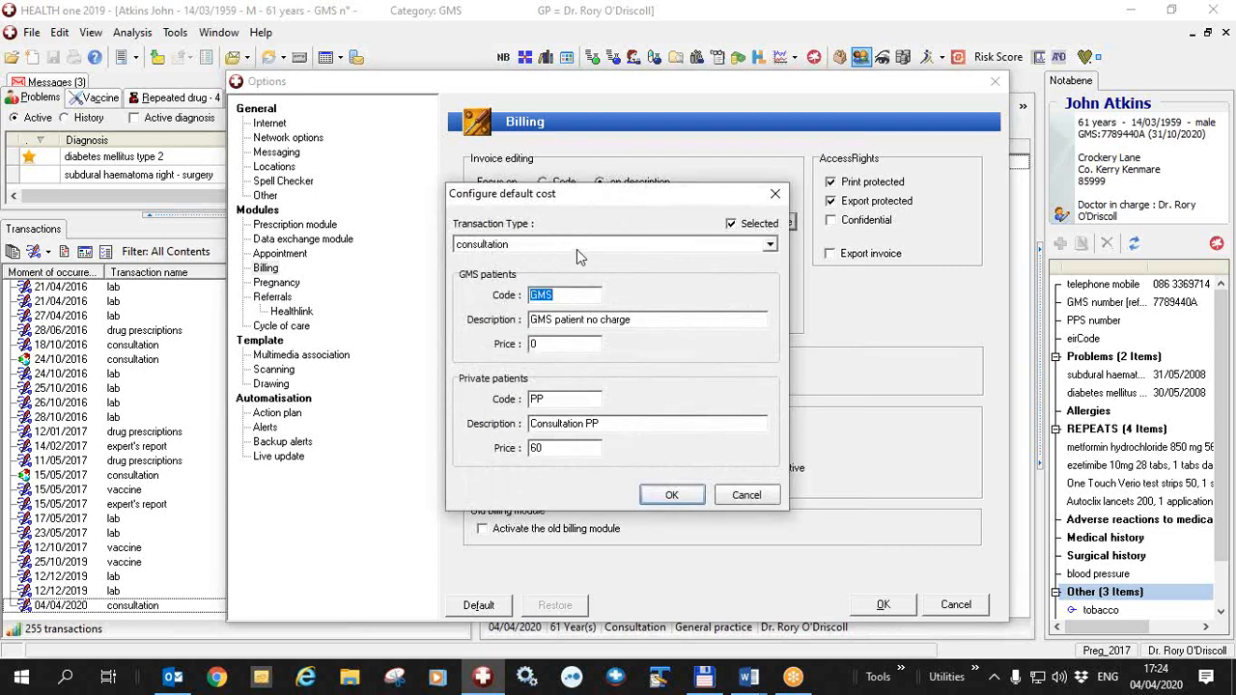
{"action": "left_click", "coordinate": [771, 248]}
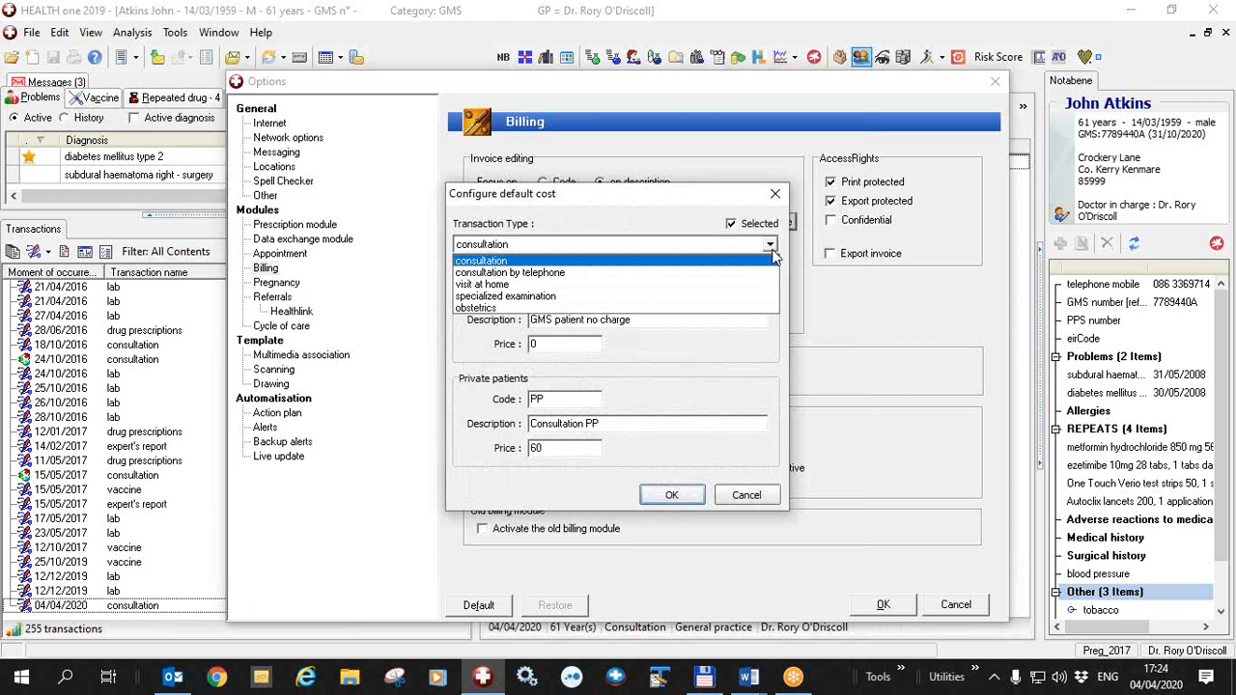
{"action": "left_click", "coordinate": [561, 274]}
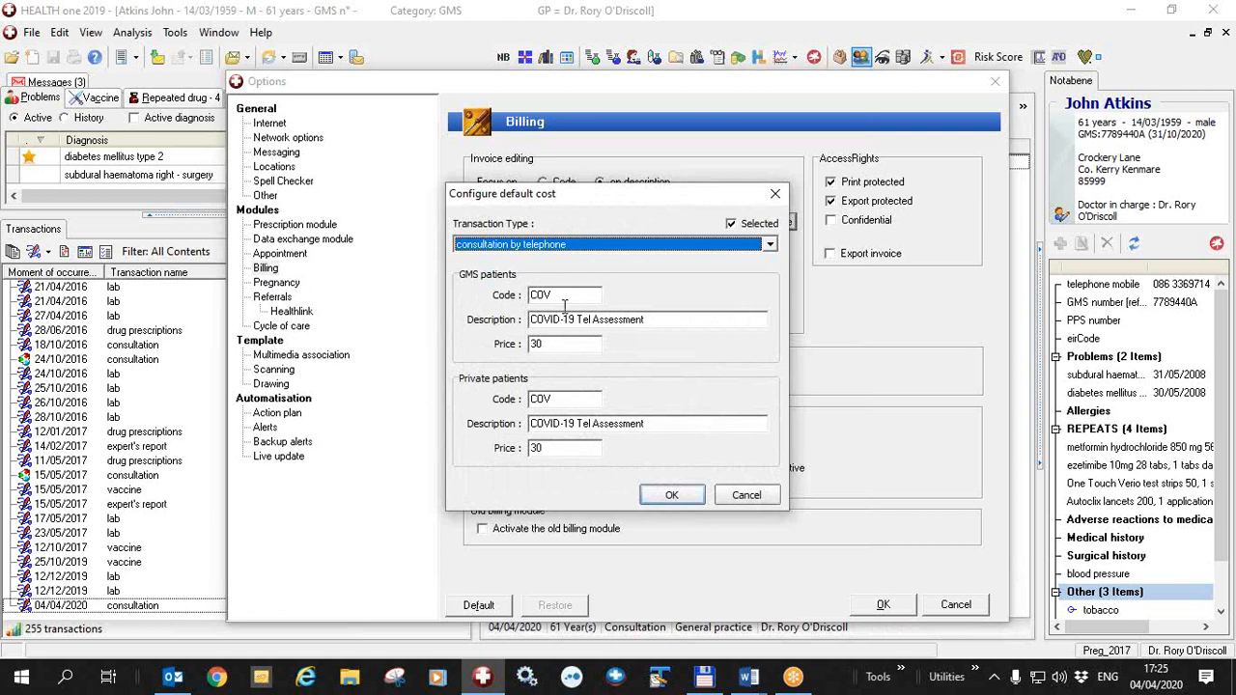
{"action": "left_click_drag", "start_coordinate": [569, 294], "coordinate": [512, 292]}
{"action": "left_click_drag", "start_coordinate": [649, 320], "coordinate": [527, 325]}
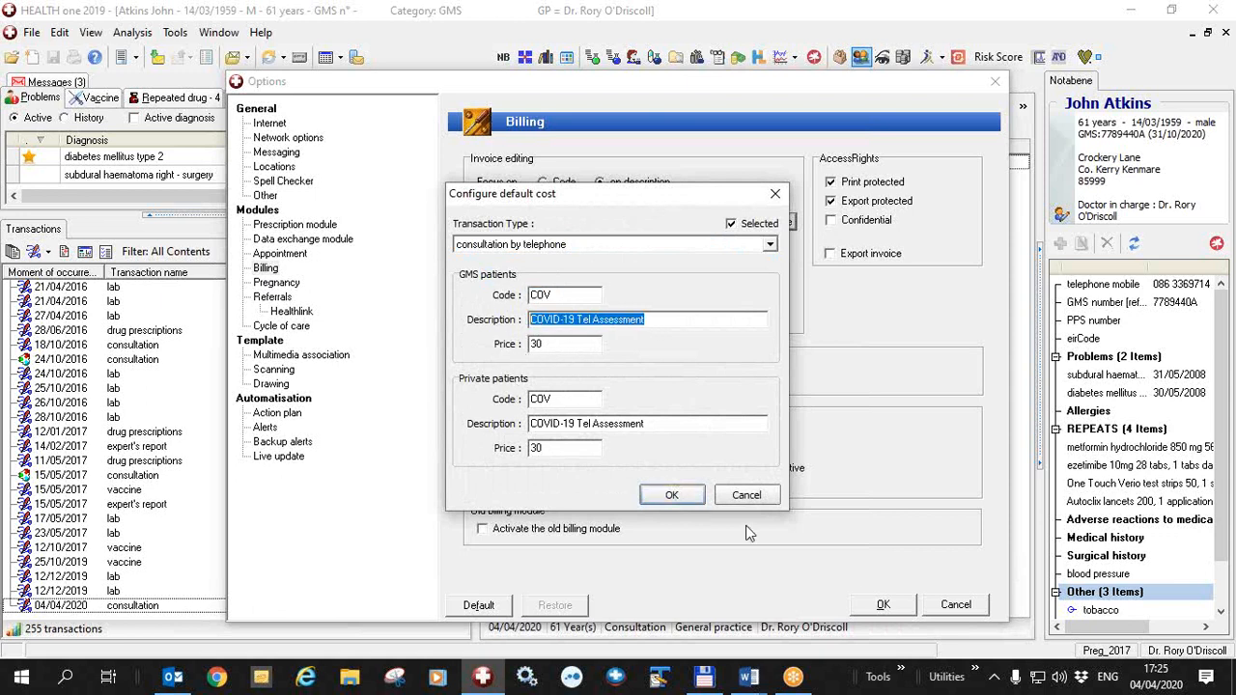
{"action": "left_click", "coordinate": [682, 497]}
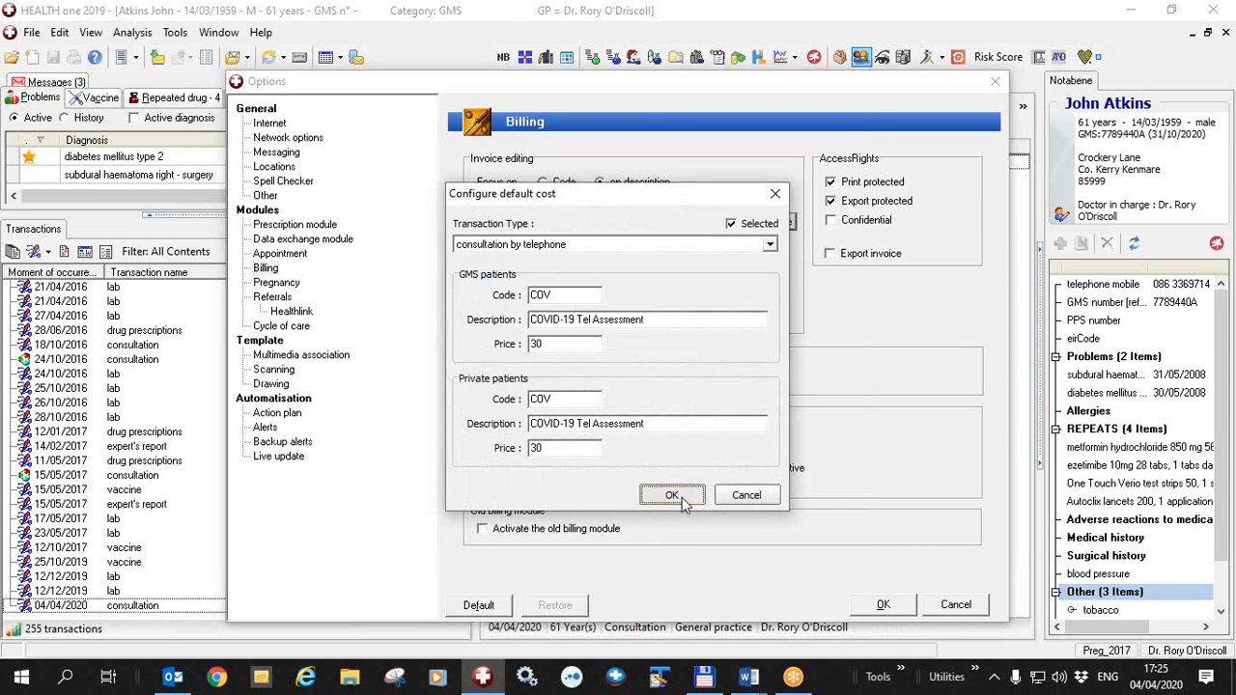
{"action": "left_click", "coordinate": [884, 606]}
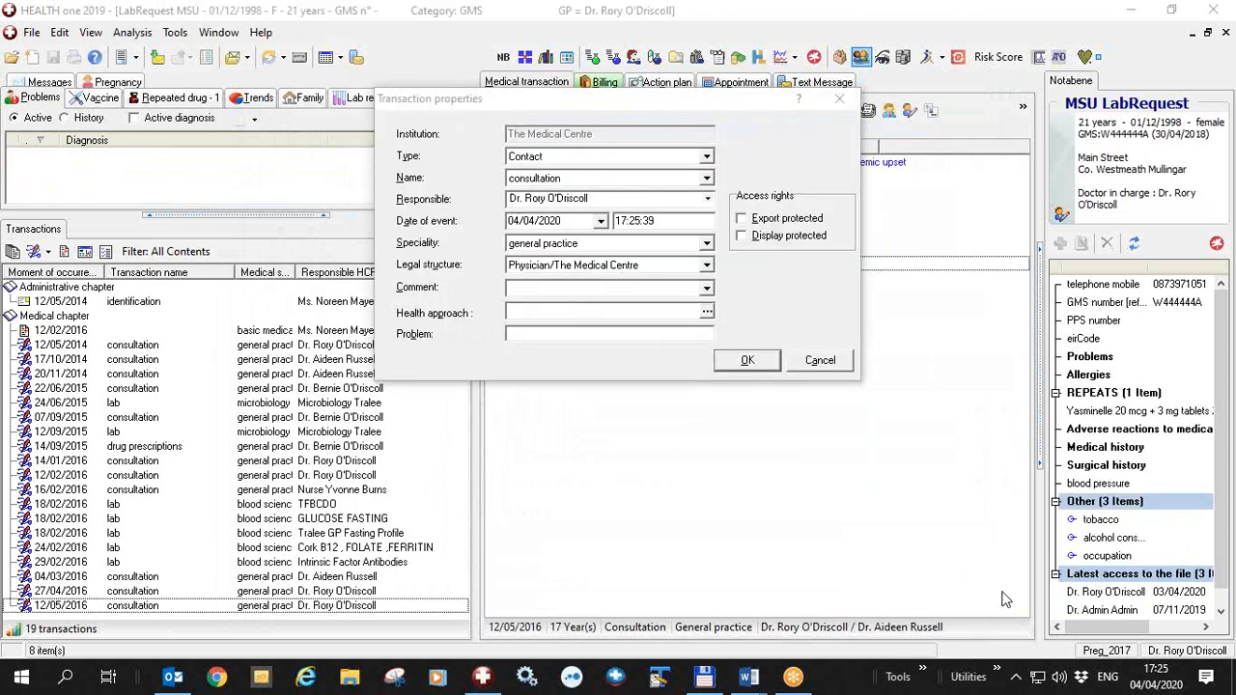
Create a consultation by telephone transaction for the patient and bring up its automatic invoice
{"action": "left_click", "coordinate": [707, 177]}
{"action": "left_click", "coordinate": [612, 220]}
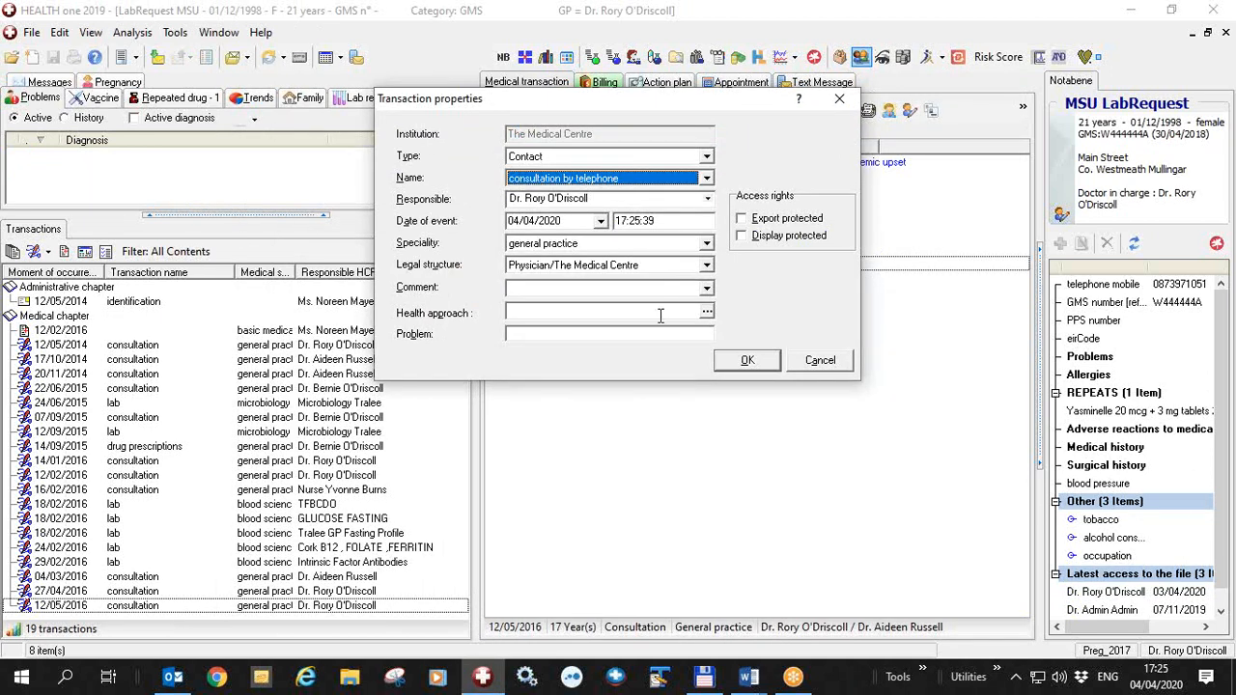
{"action": "left_click", "coordinate": [750, 360]}
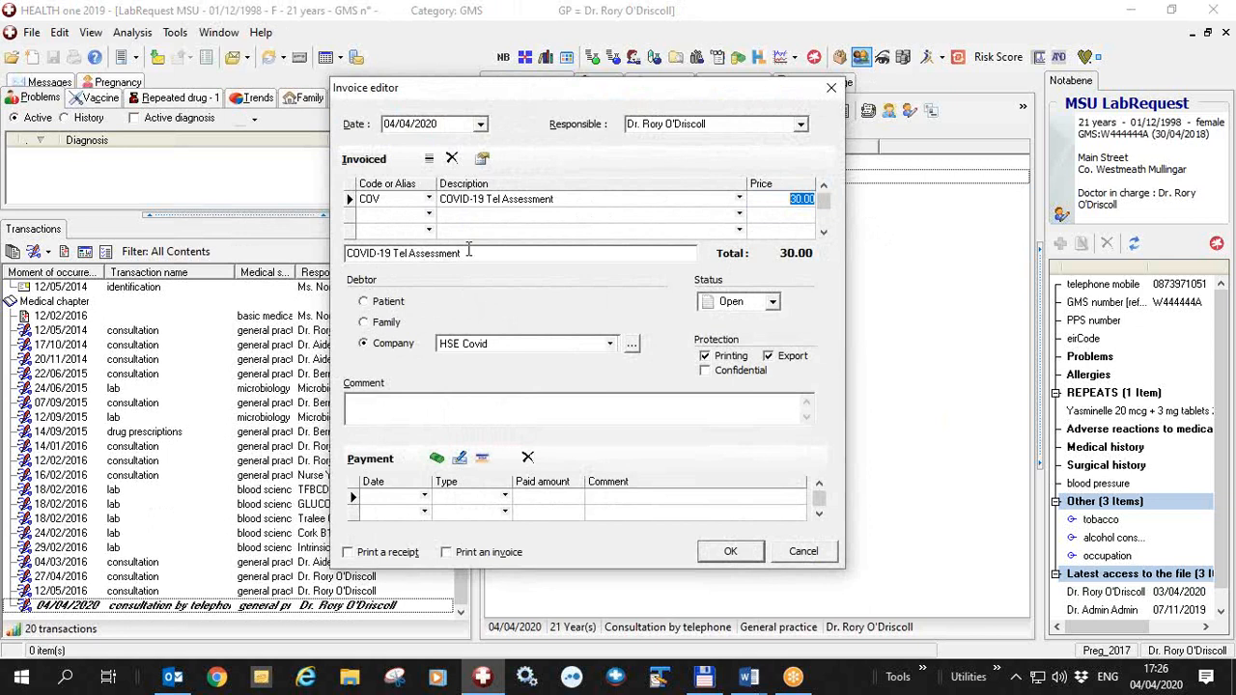
{"action": "left_click", "coordinate": [1004, 598]}
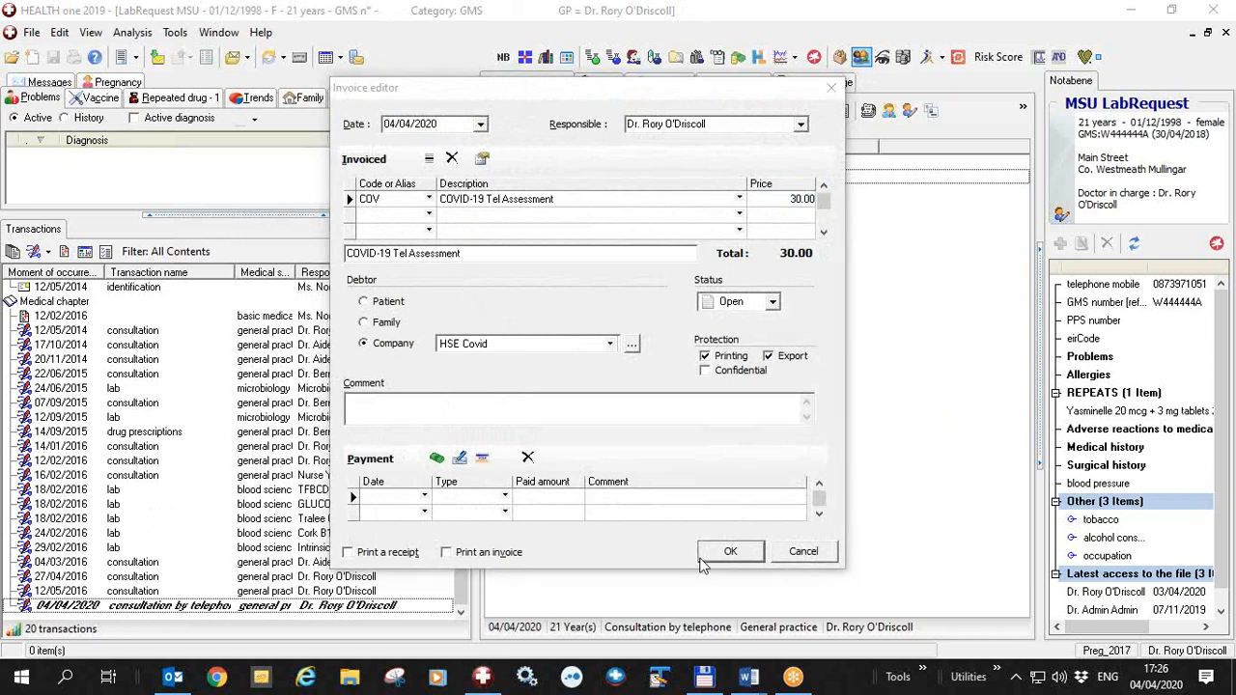
Change the invoiced item to COV3, COVID Physical exam
{"action": "left_click_drag", "start_coordinate": [395, 198], "coordinate": [280, 200]}
{"action": "left_click", "coordinate": [367, 199]}
{"action": "type", "text": "cov"}
{"action": "key", "text": "Down"}
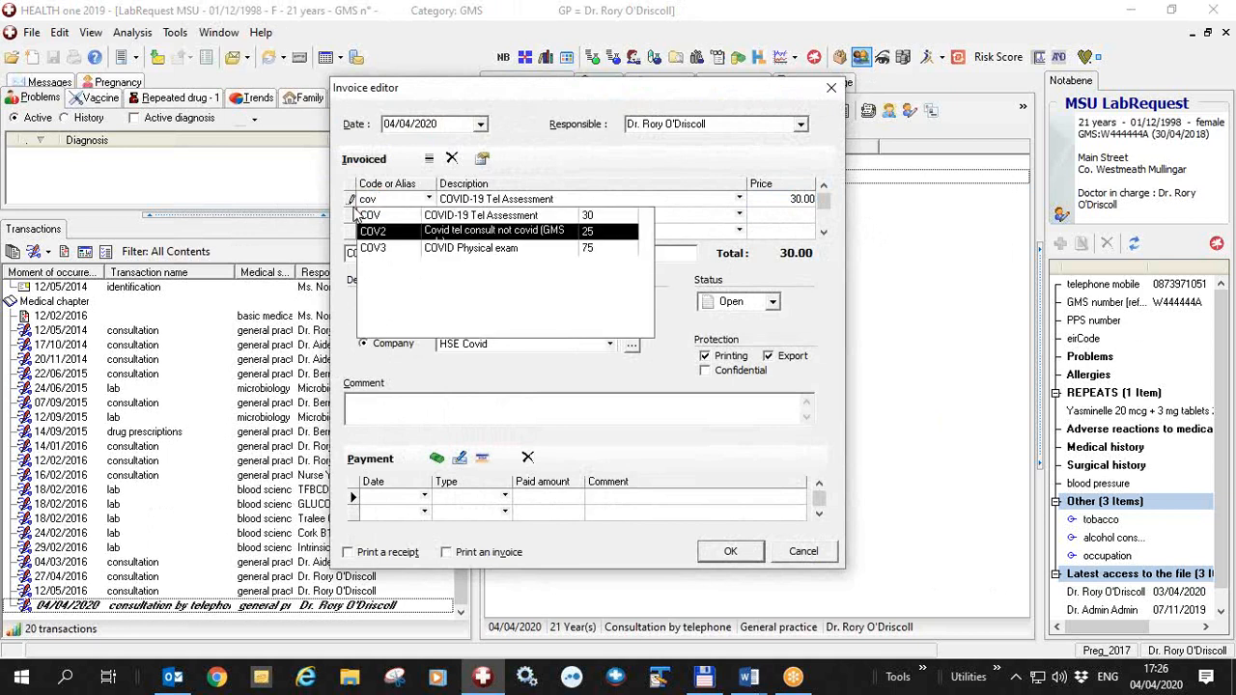
{"action": "key", "text": "Down"}
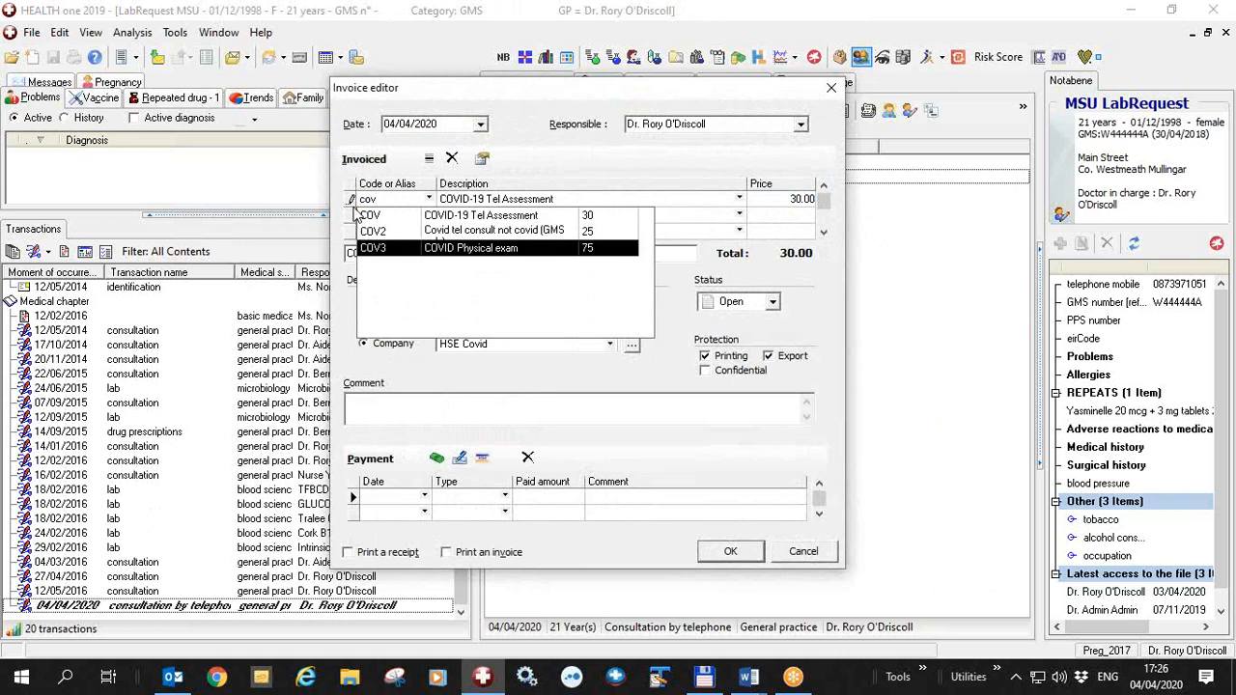
{"action": "key", "text": "Return"}
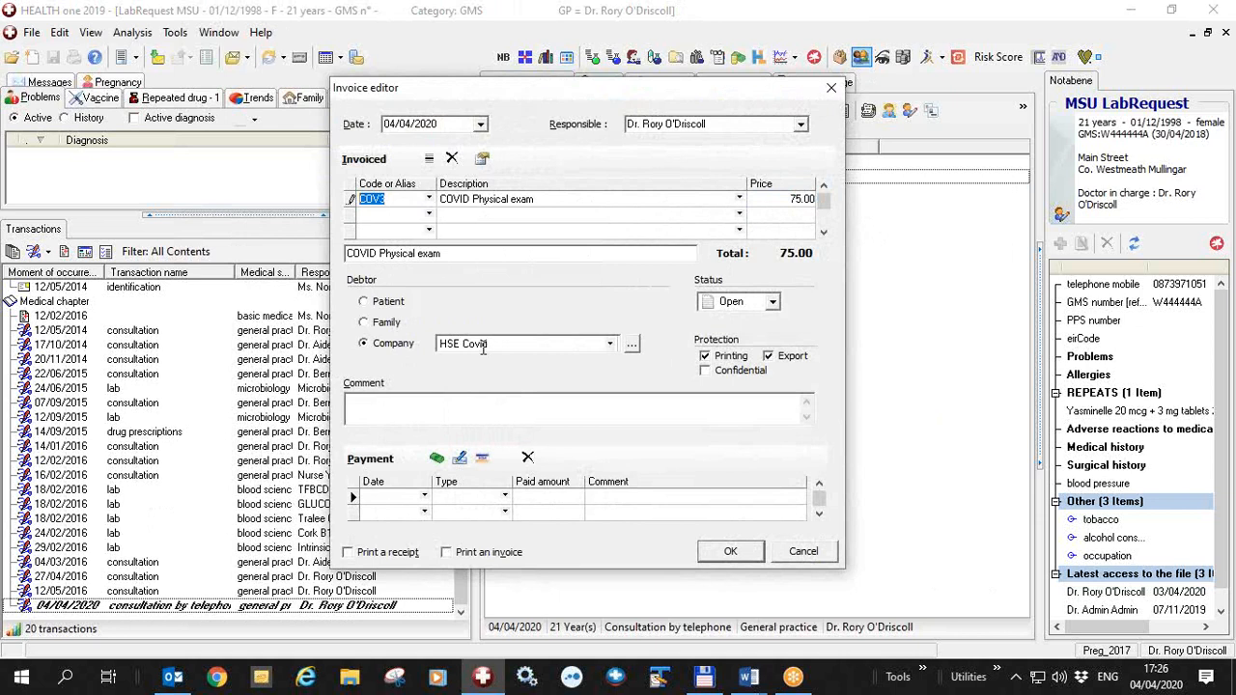
Replace the invoiced item with cc, Consultation, and set the debtor to Patient
{"action": "type", "text": "cc"}
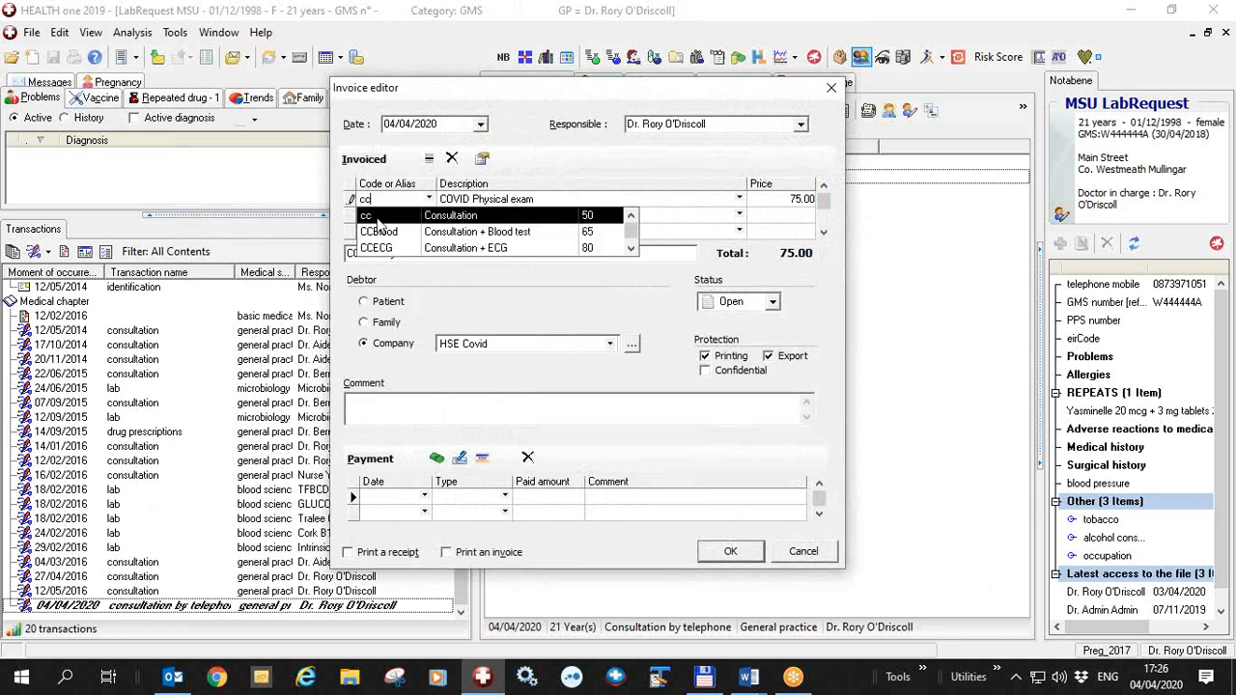
{"action": "key", "text": "Return"}
{"action": "left_click", "coordinate": [365, 302]}
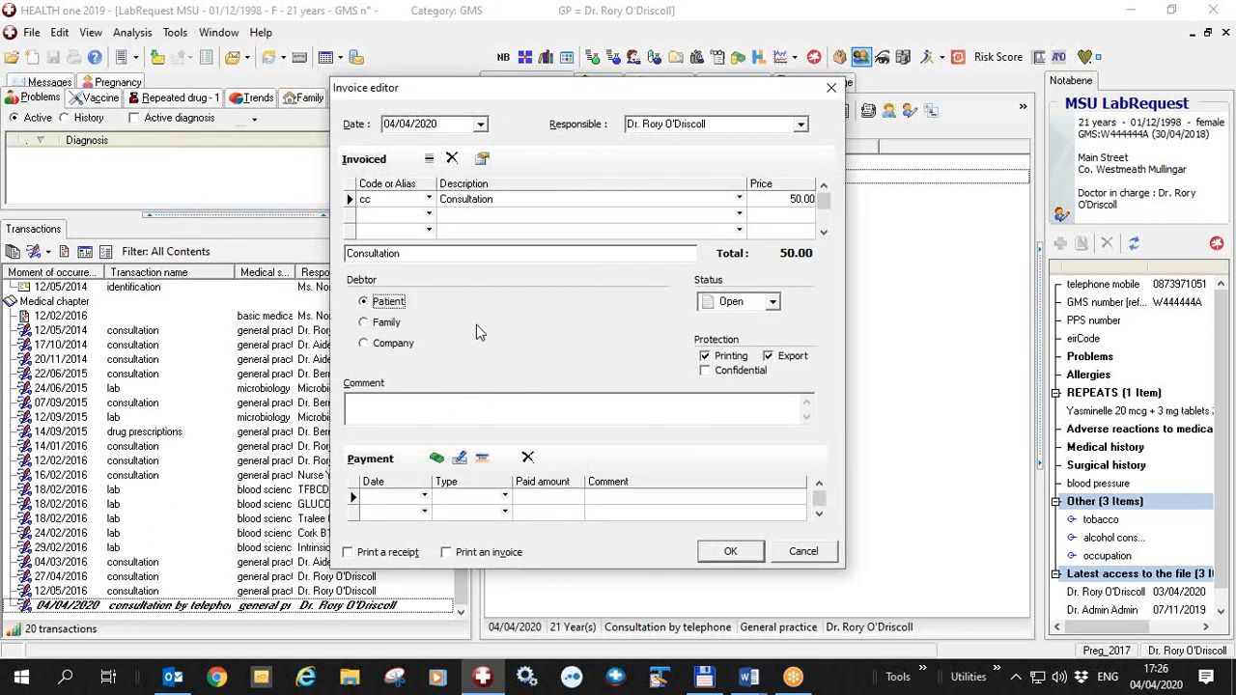
{"action": "left_click", "coordinate": [998, 599]}
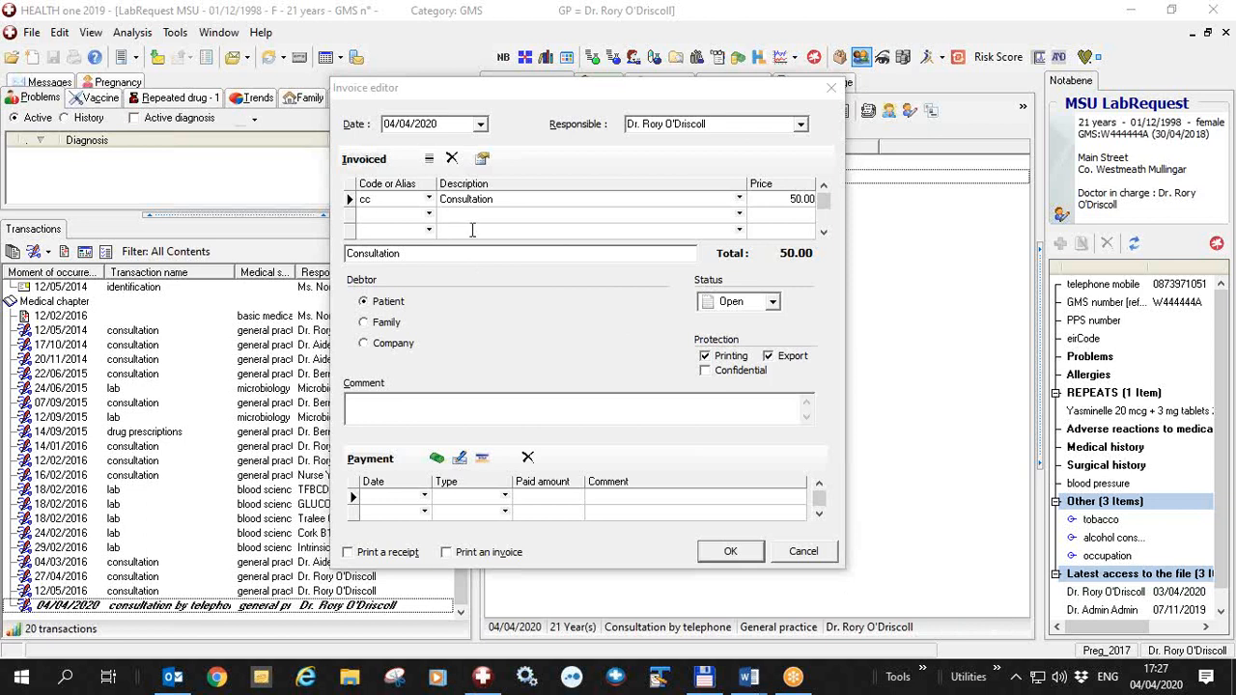
Add a billing item with code COV3, description Covid test and amount 40 to the list of billing items
{"action": "left_click_drag", "start_coordinate": [447, 99], "coordinate": [438, 125]}
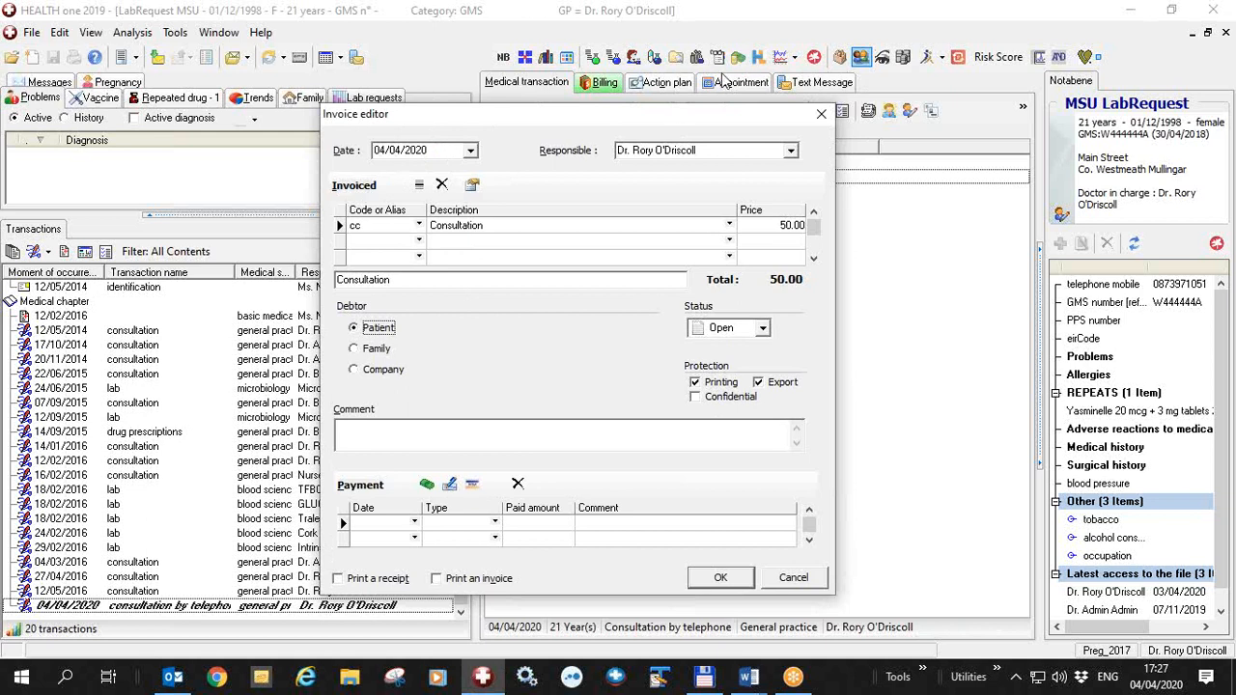
{"action": "left_click_drag", "start_coordinate": [651, 124], "coordinate": [664, 68]}
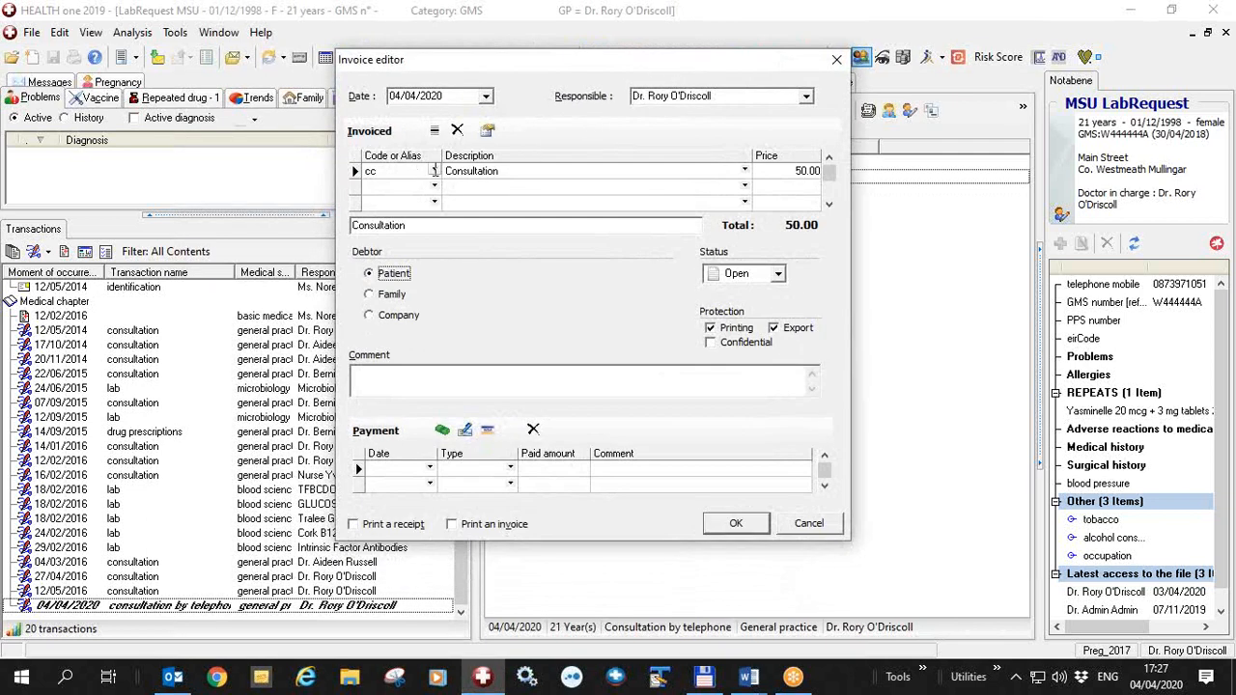
{"action": "left_click", "coordinate": [489, 133]}
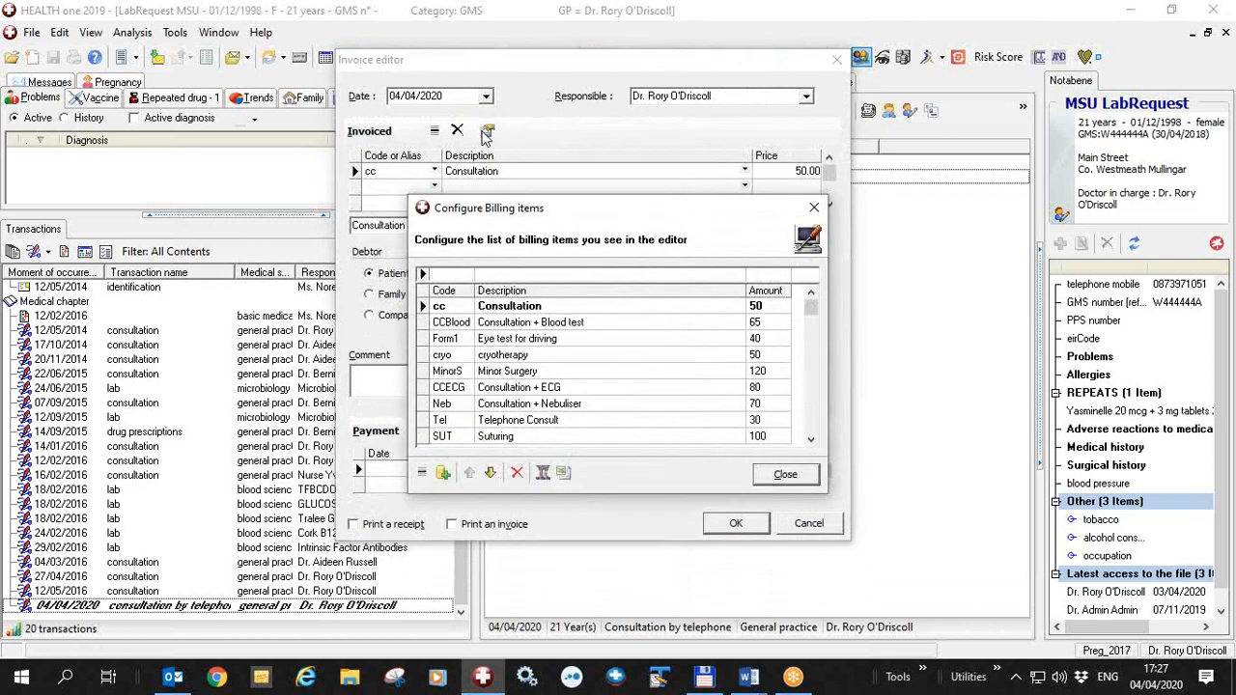
{"action": "left_click", "coordinate": [447, 277]}
{"action": "type", "text": "cov"}
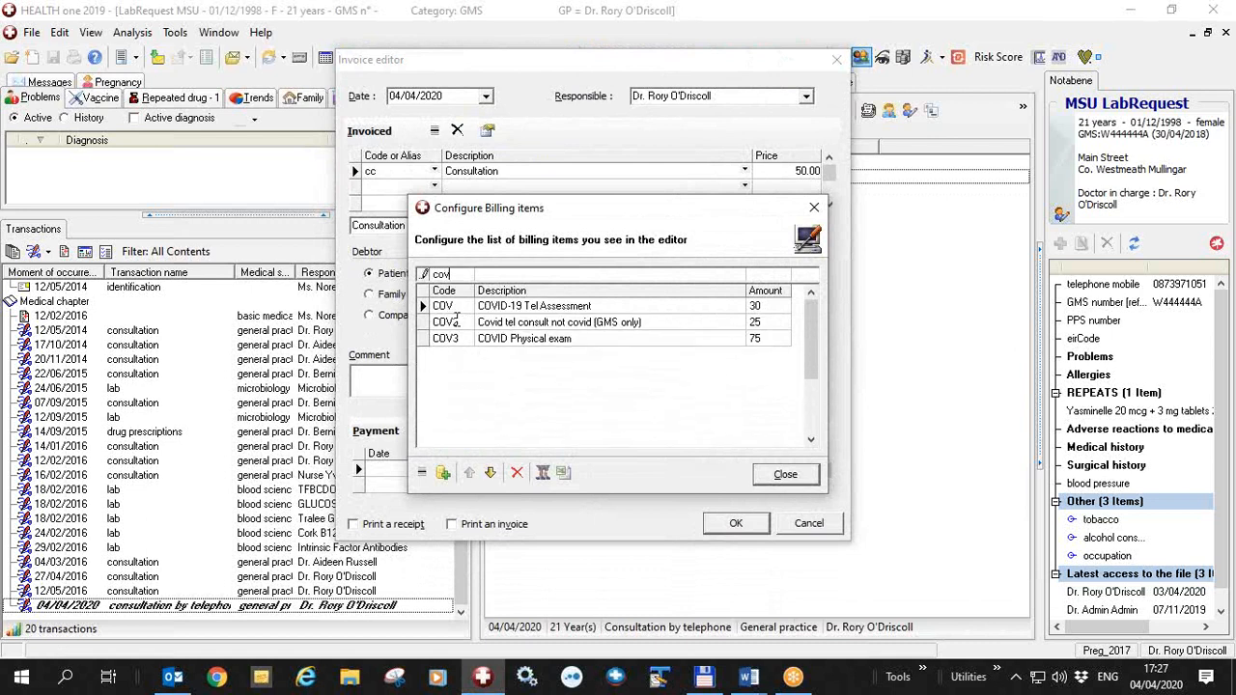
{"action": "left_click", "coordinate": [443, 472]}
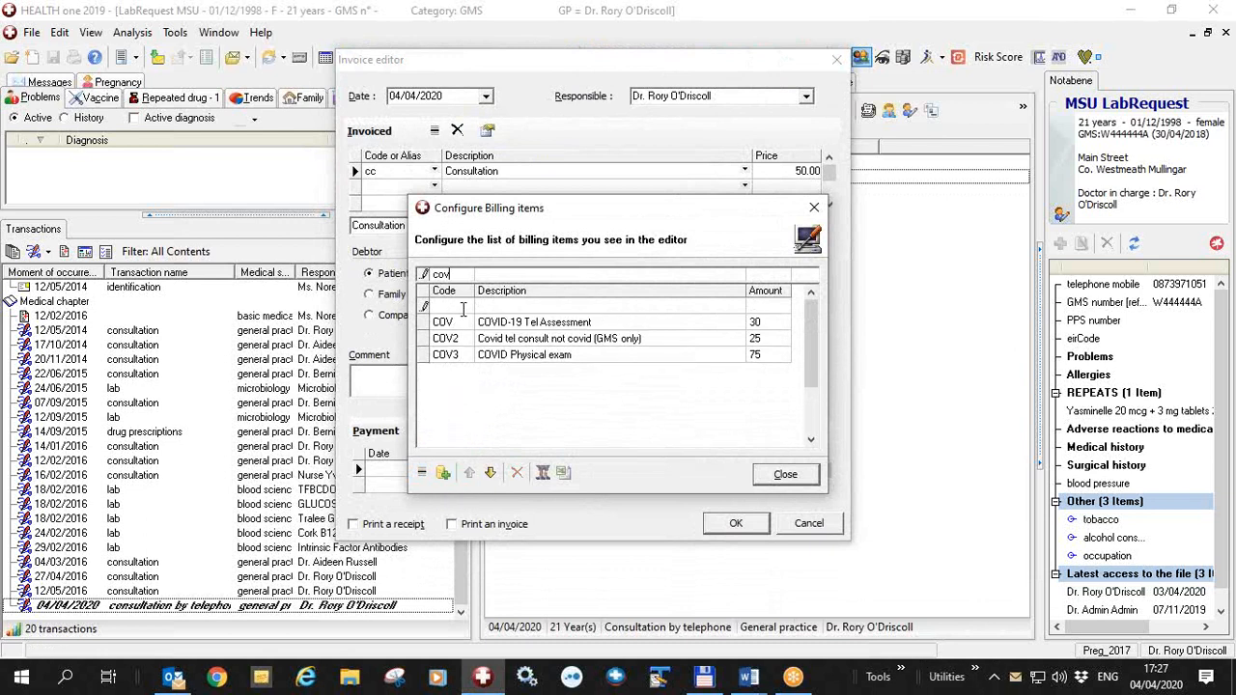
{"action": "type", "text": "COV3"}
{"action": "key", "text": "Tab"}
{"action": "left_click", "coordinate": [421, 305]}
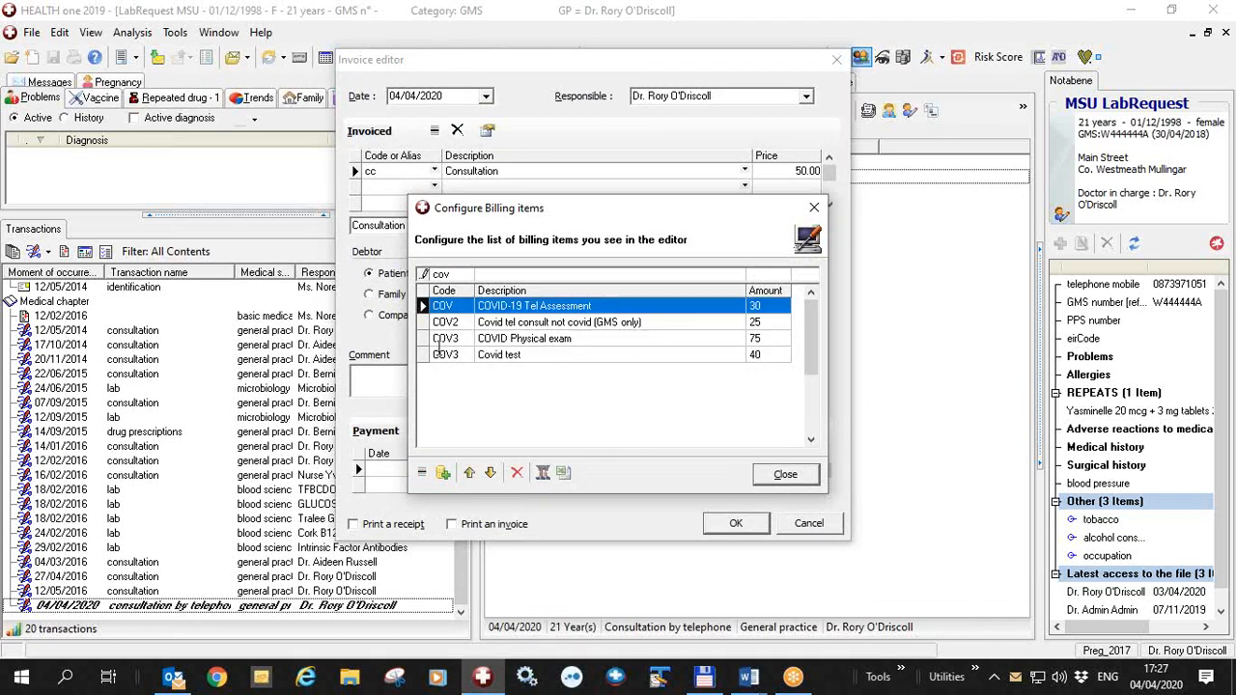
{"action": "left_click", "coordinate": [783, 478]}
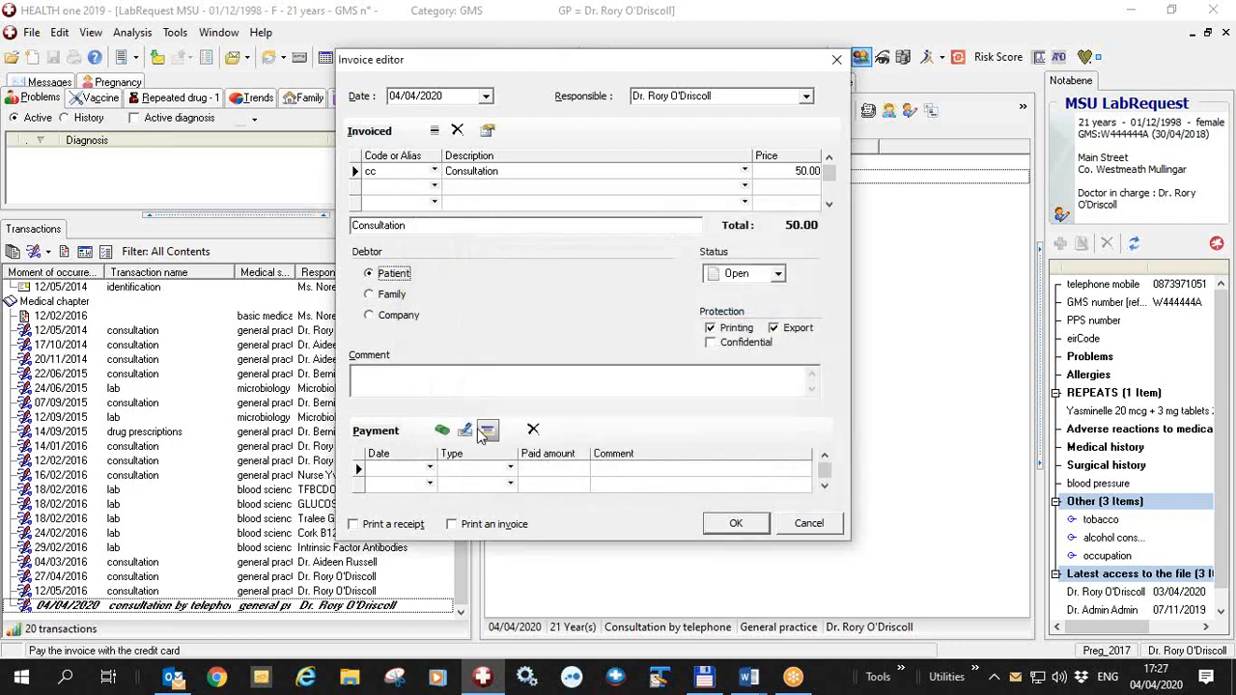
Look up hse in the list of companies available as invoice debtors, and discard the invoice
{"action": "left_click", "coordinate": [373, 318]}
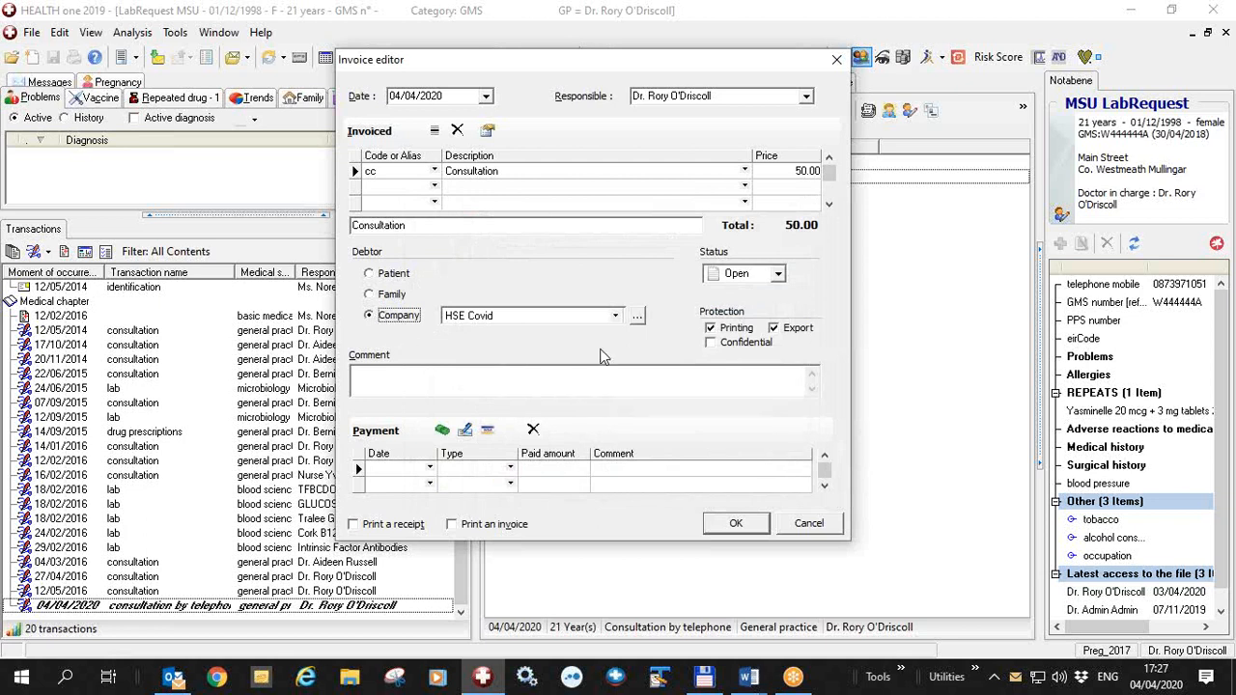
{"action": "left_click", "coordinate": [637, 320]}
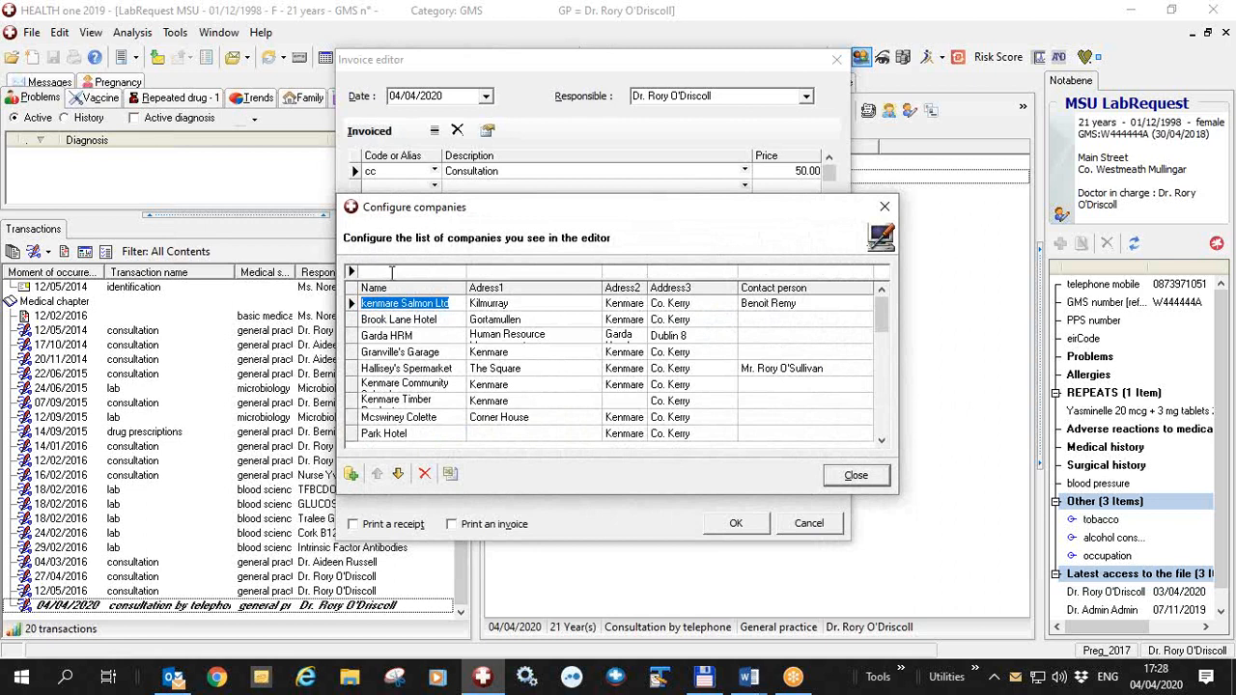
{"action": "left_click", "coordinate": [350, 474]}
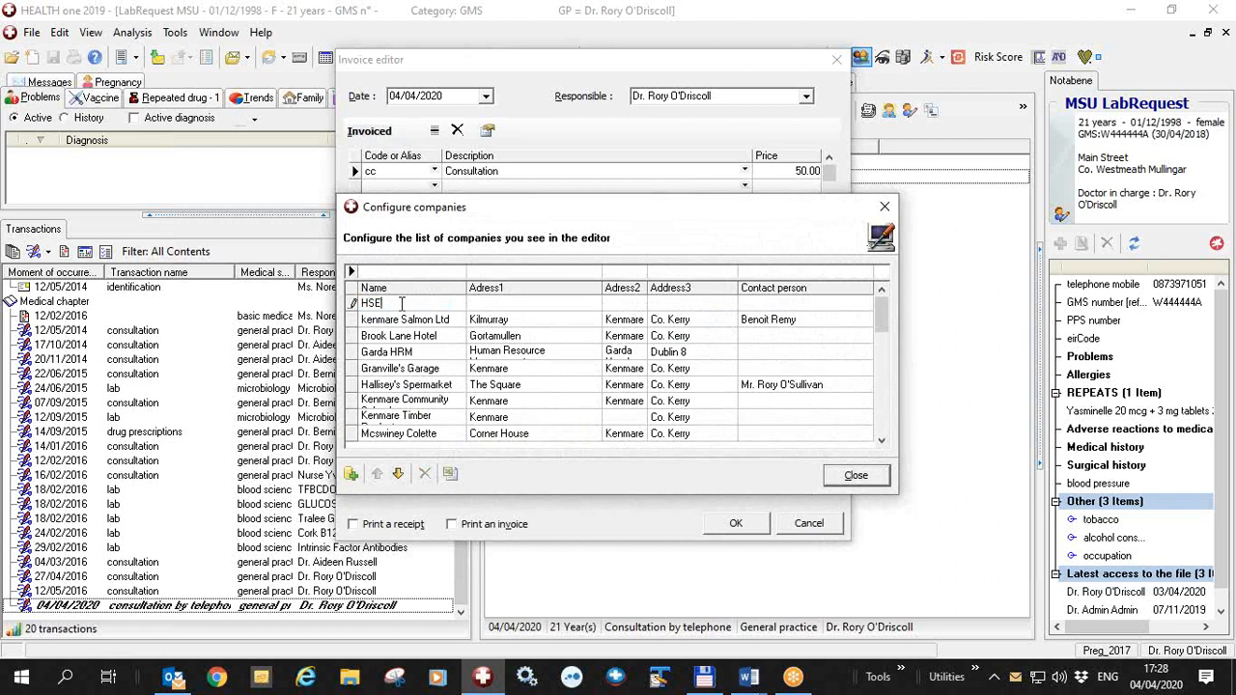
{"action": "key", "text": "Escape"}
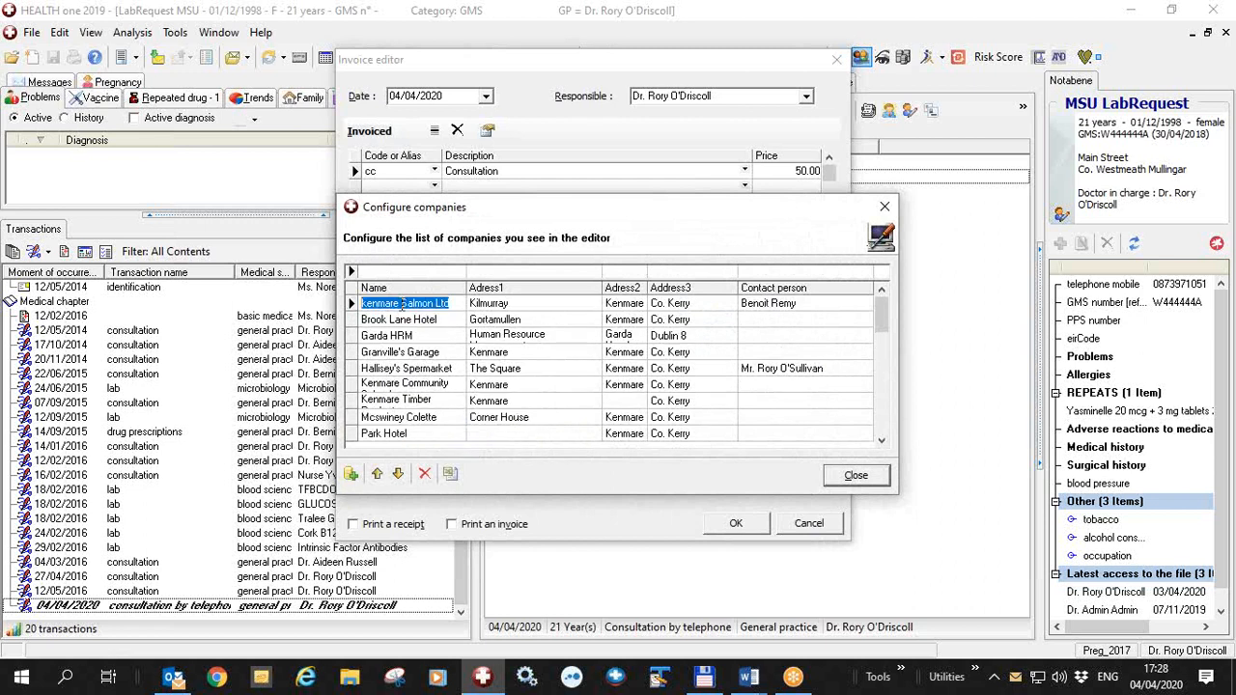
{"action": "left_click", "coordinate": [406, 270]}
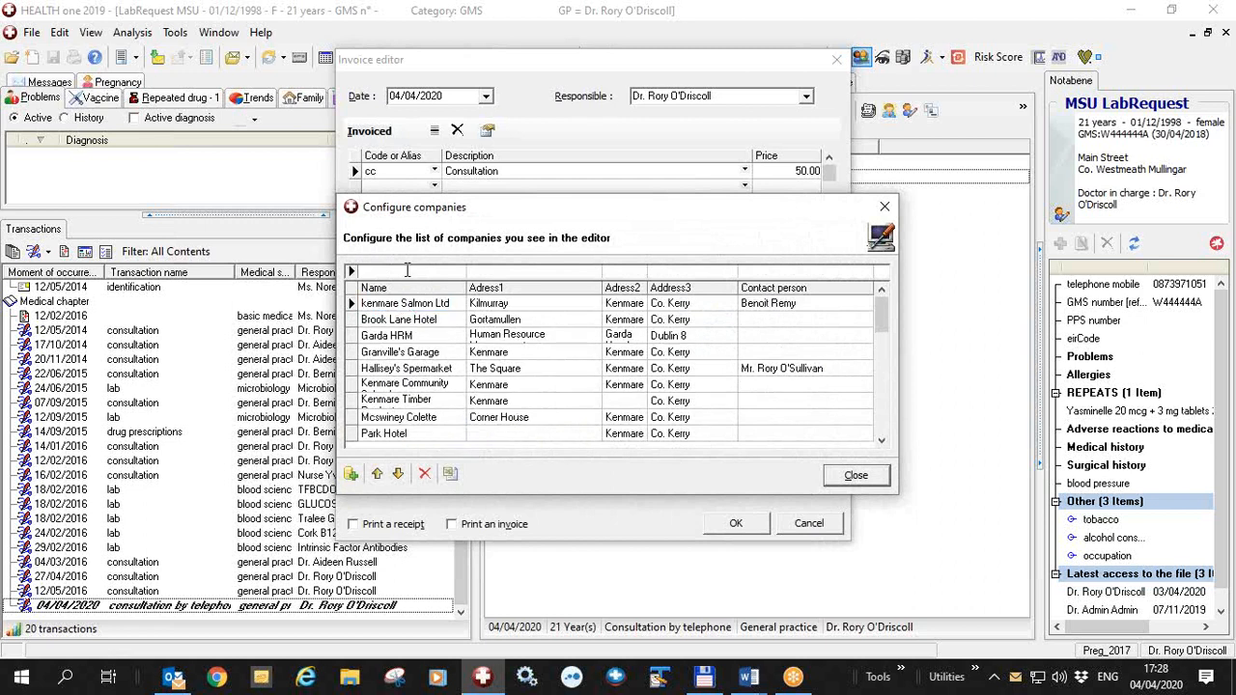
{"action": "type", "text": "hse"}
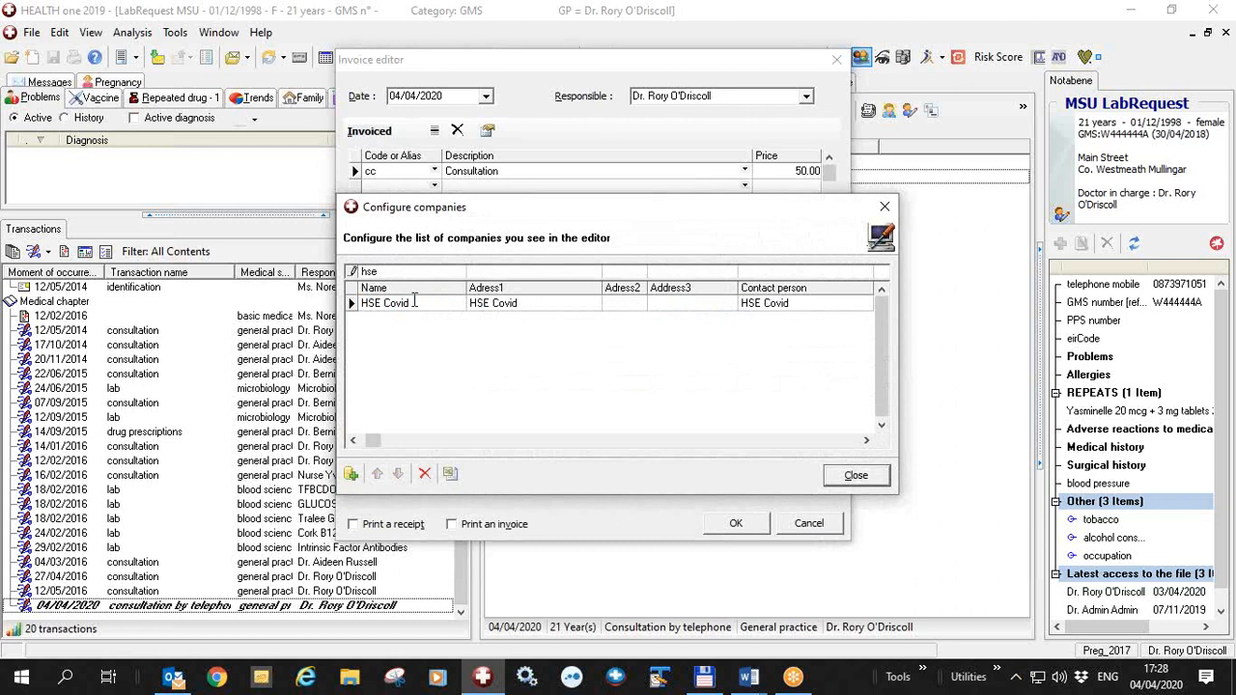
{"action": "left_click", "coordinate": [877, 476]}
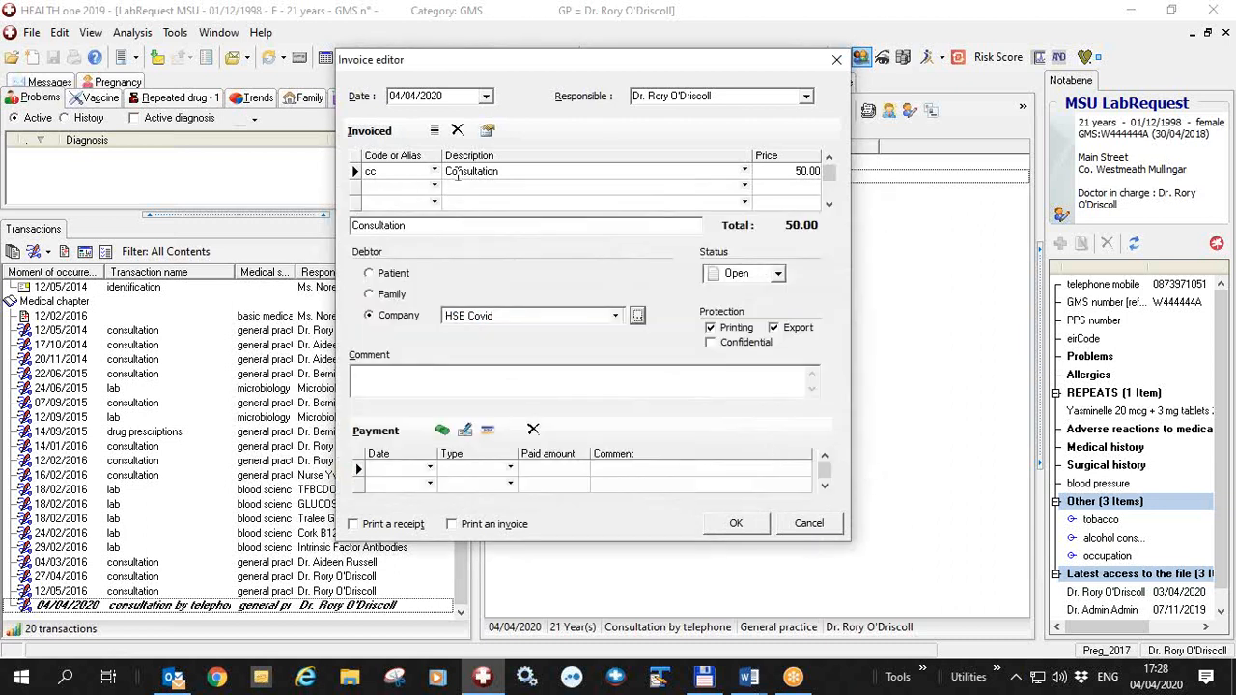
{"action": "left_click", "coordinate": [809, 523]}
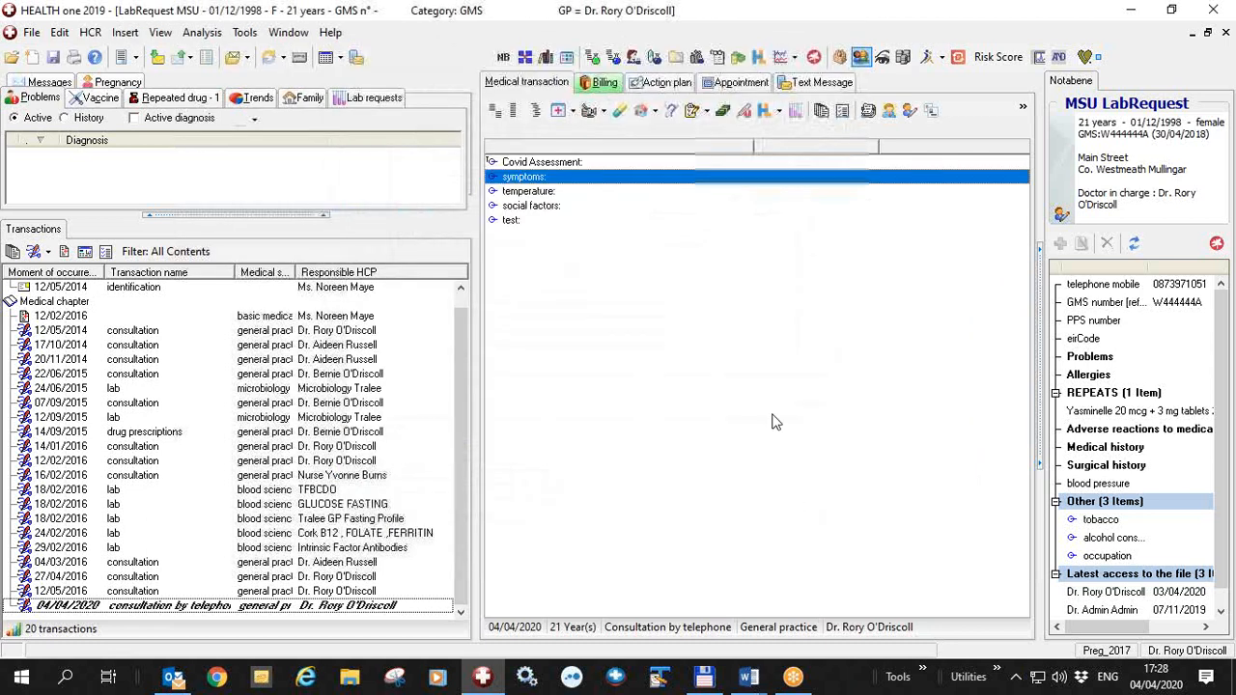
Bring up a new invoice and change the invoiced item to COV2, Covid tel consult not covid (GMS only)
{"action": "left_click", "coordinate": [722, 110]}
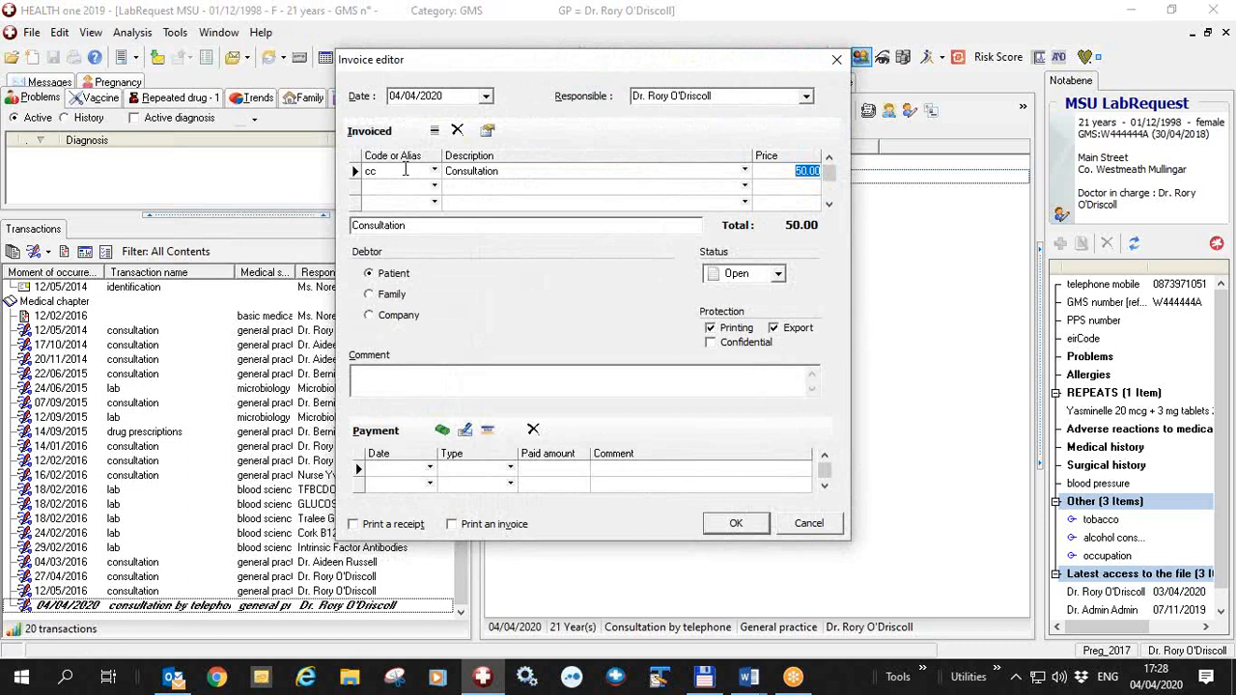
{"action": "left_click", "coordinate": [405, 170]}
{"action": "double_click", "coordinate": [417, 172]}
{"action": "type", "text": "cov"}
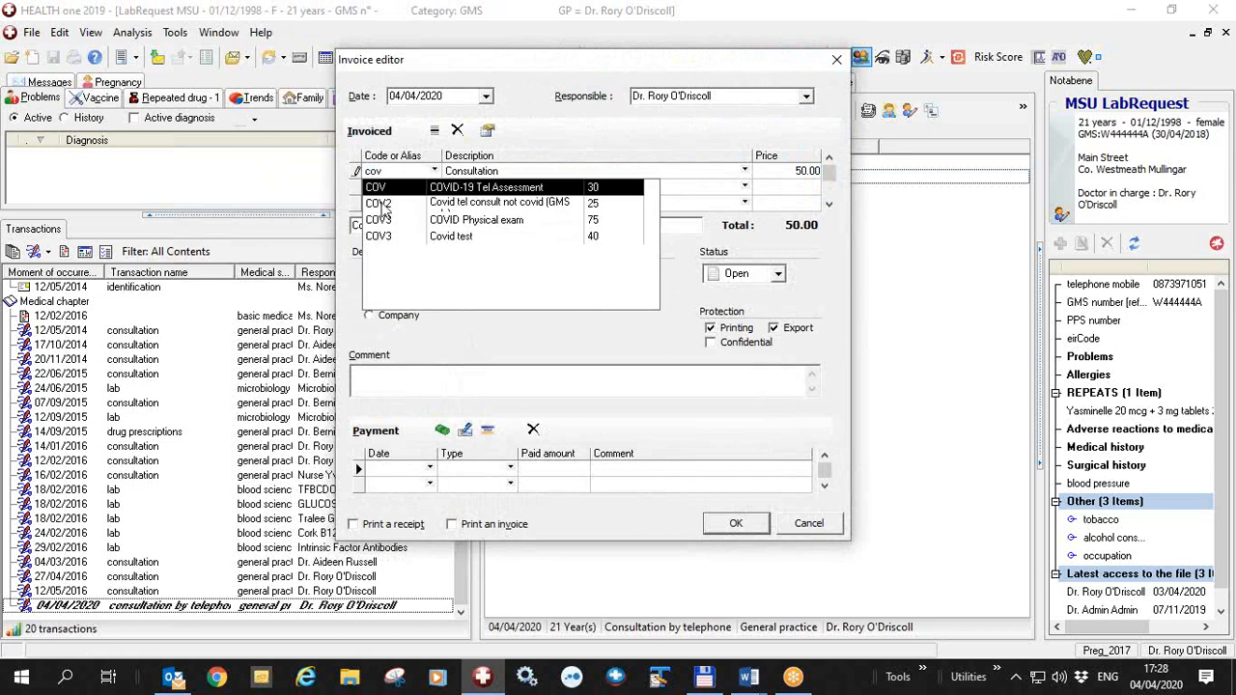
{"action": "left_click", "coordinate": [381, 203]}
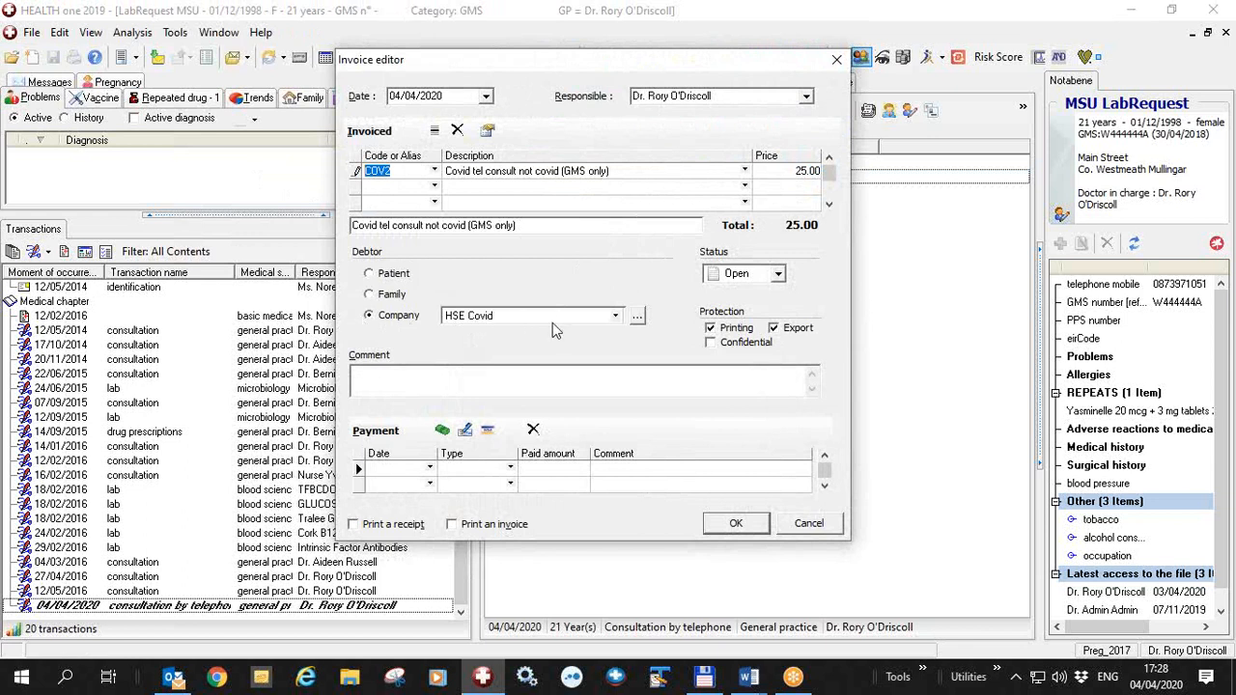
Link the COV3 Covid test billing item to the HSE Covid company, and switch the invoice debtor to Patient and back to Company
{"action": "left_click", "coordinate": [486, 132]}
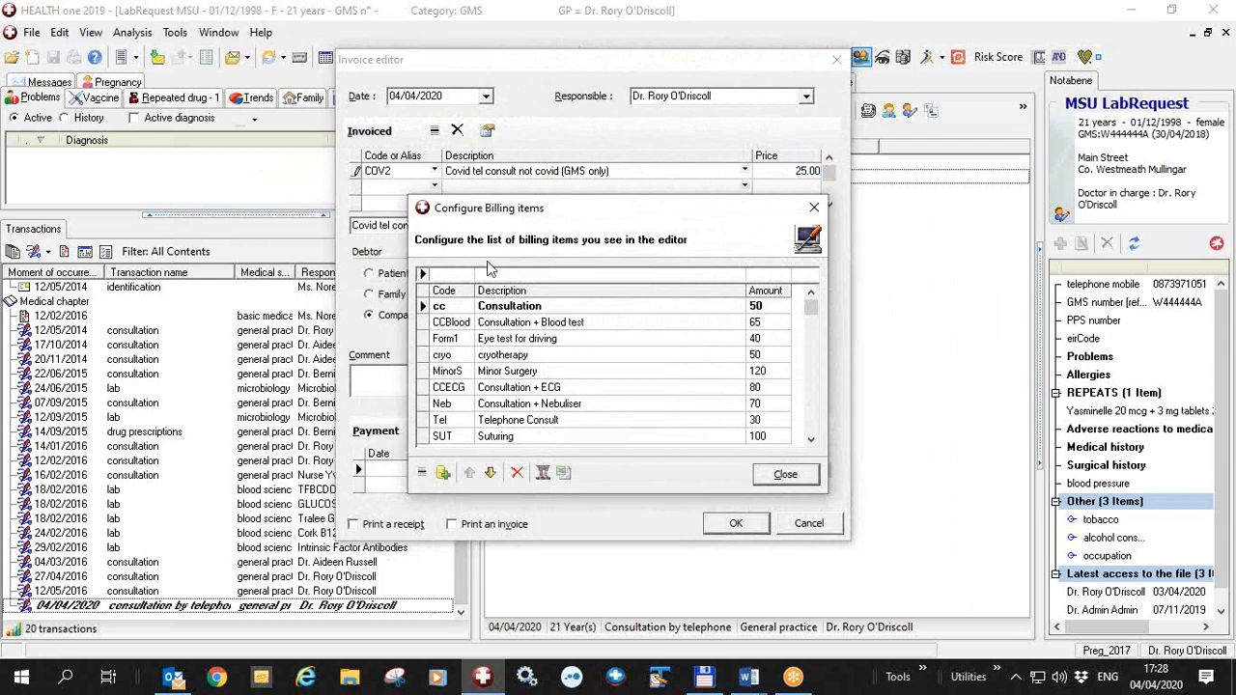
{"action": "type", "text": "cov"}
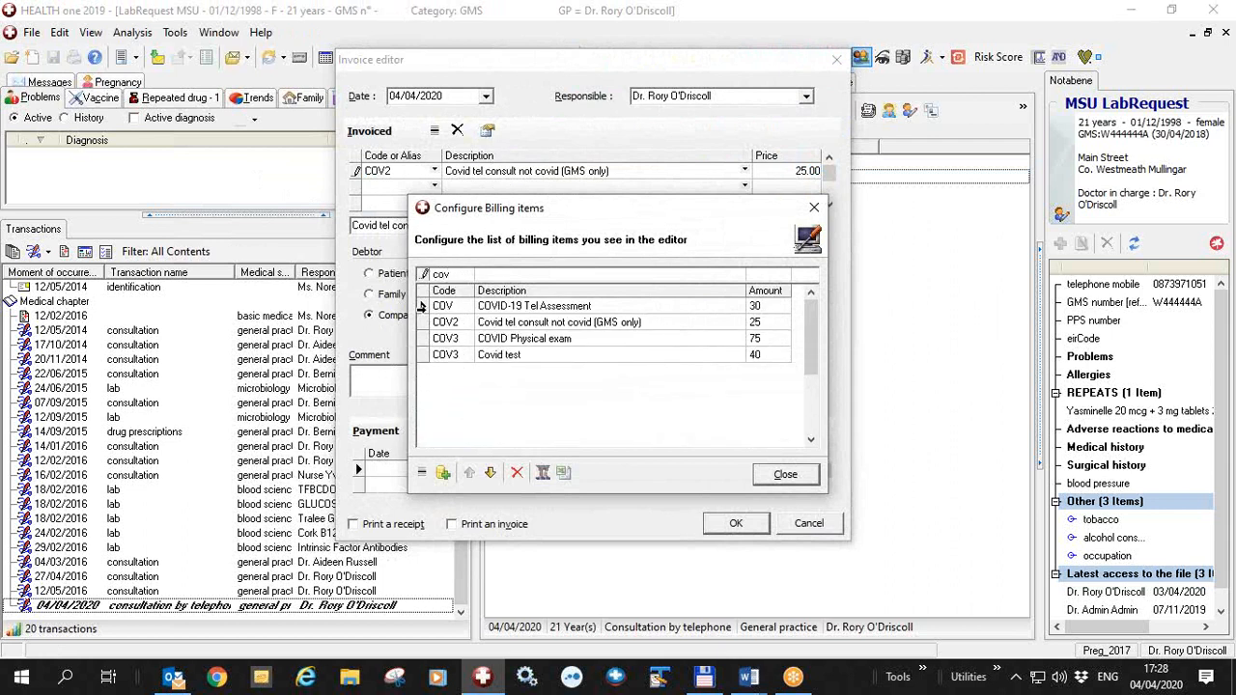
{"action": "left_click", "coordinate": [422, 306]}
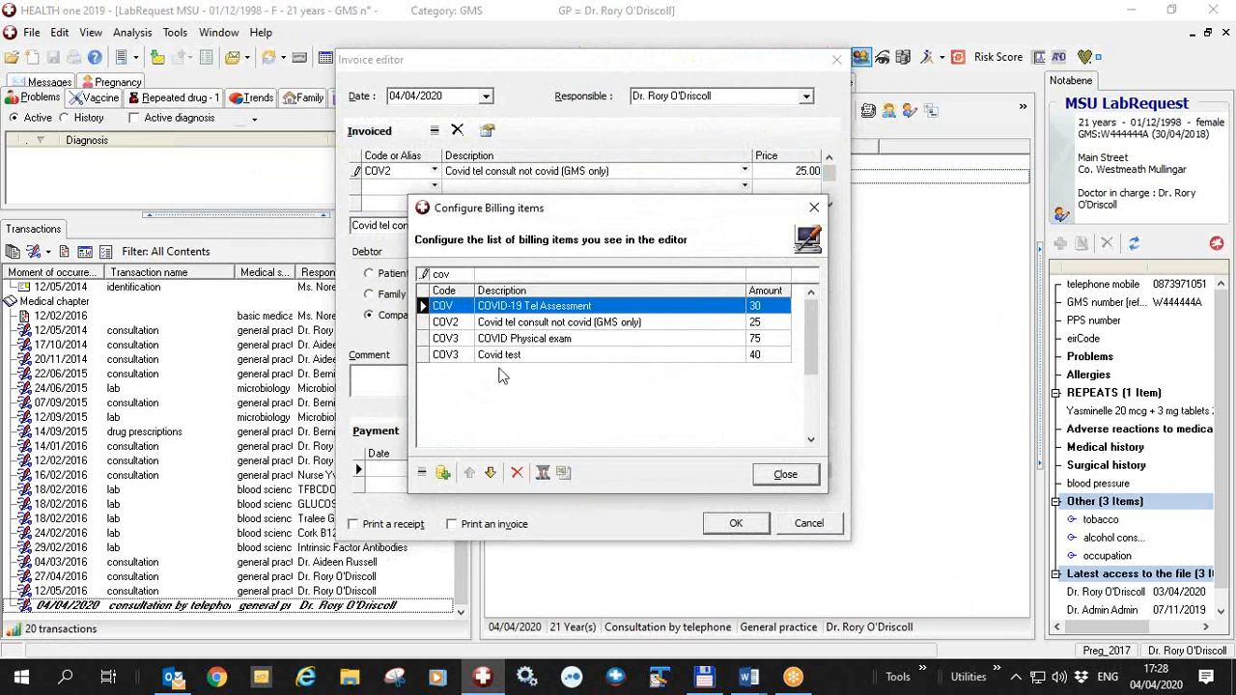
{"action": "left_click", "coordinate": [422, 354]}
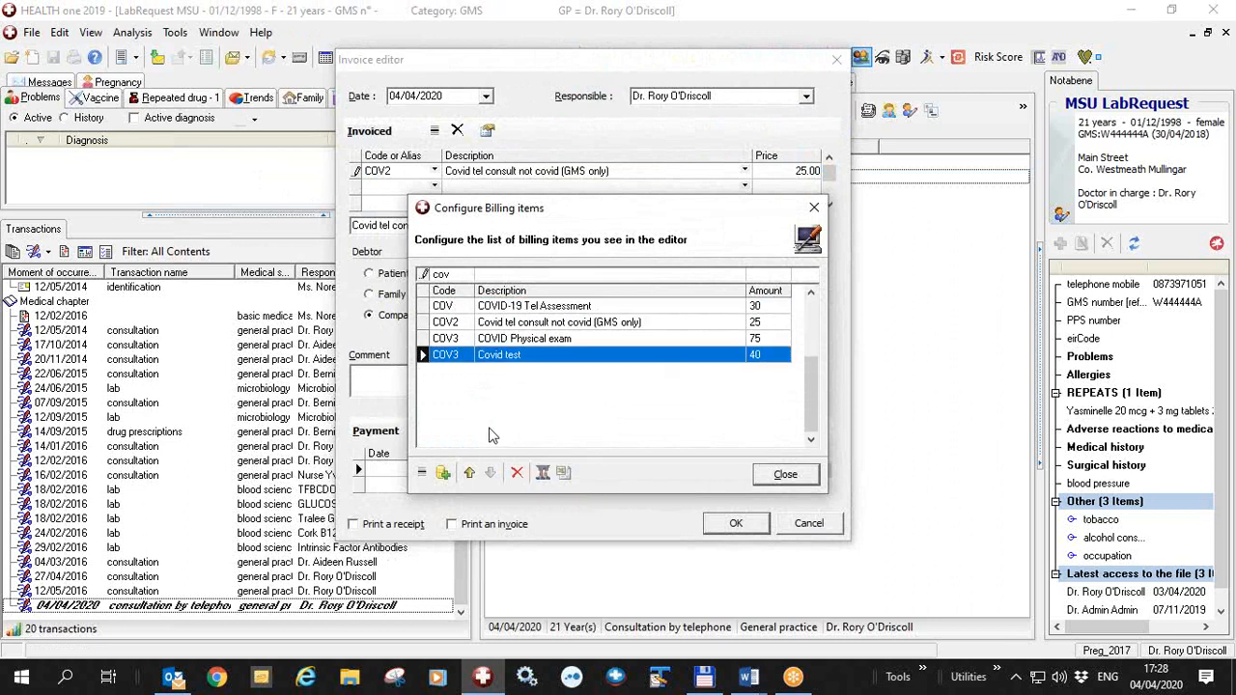
{"action": "left_click", "coordinate": [542, 473]}
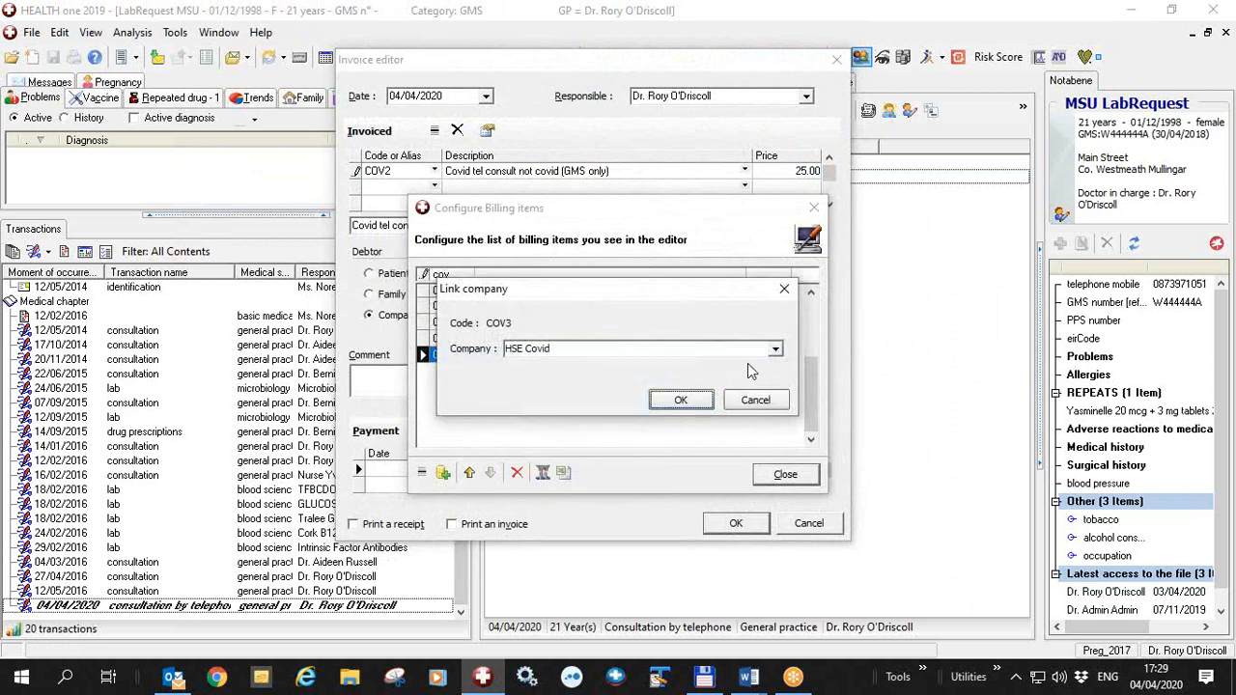
{"action": "left_click", "coordinate": [775, 351]}
{"action": "left_click", "coordinate": [777, 356]}
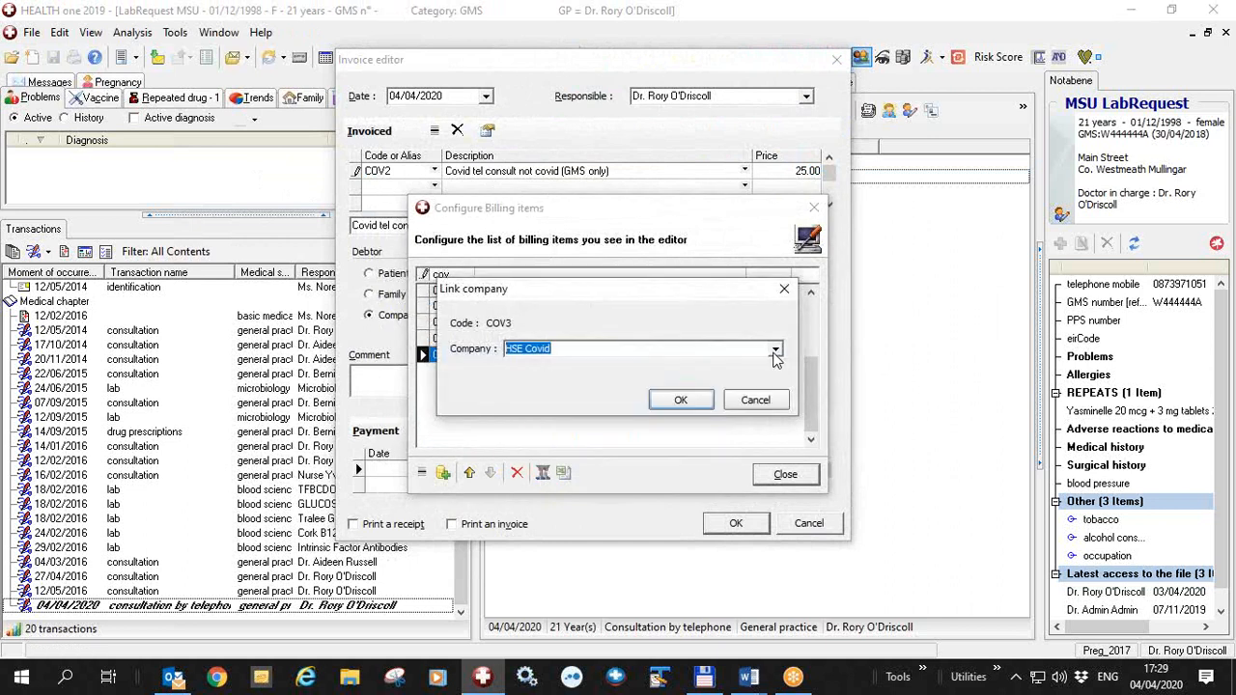
{"action": "left_click", "coordinate": [686, 401]}
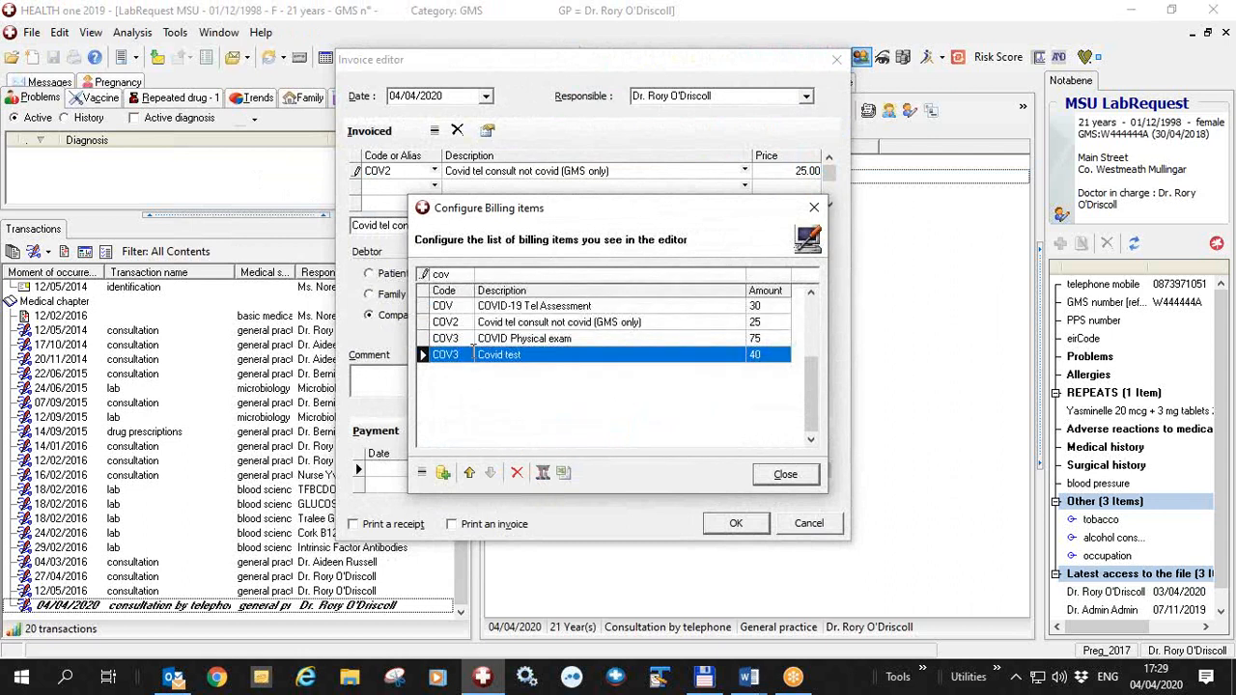
{"action": "left_click", "coordinate": [785, 475]}
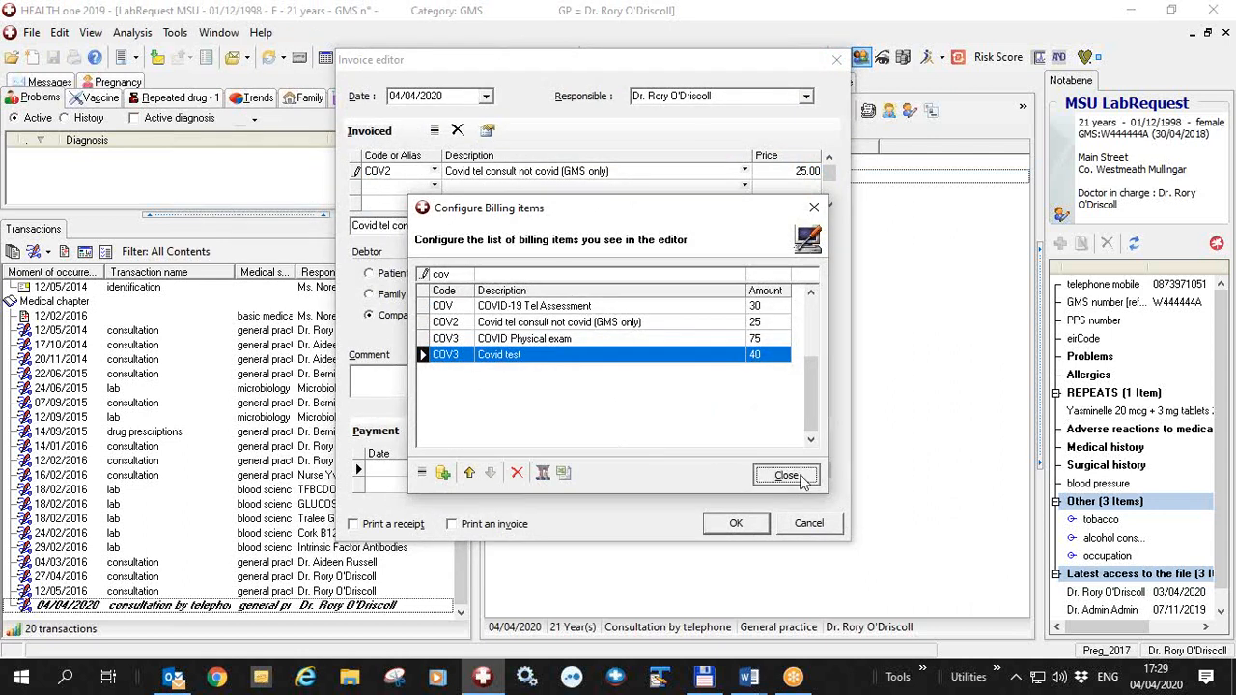
{"action": "left_click", "coordinate": [370, 274]}
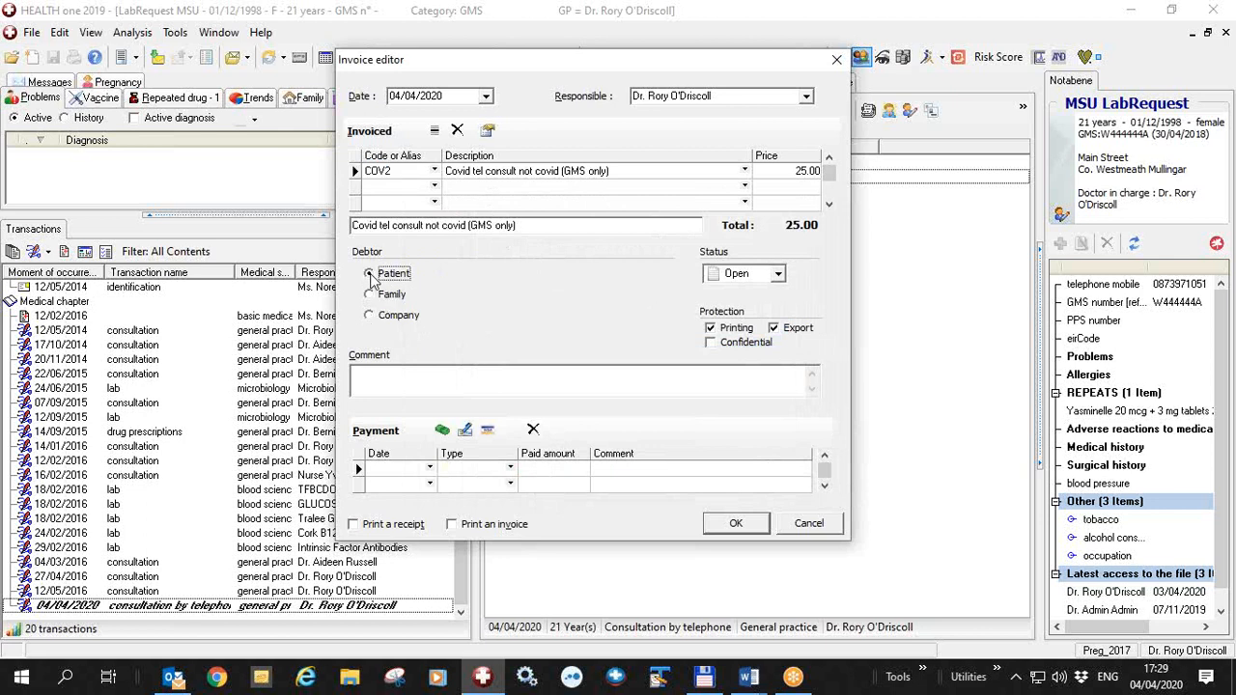
{"action": "left_click", "coordinate": [371, 317]}
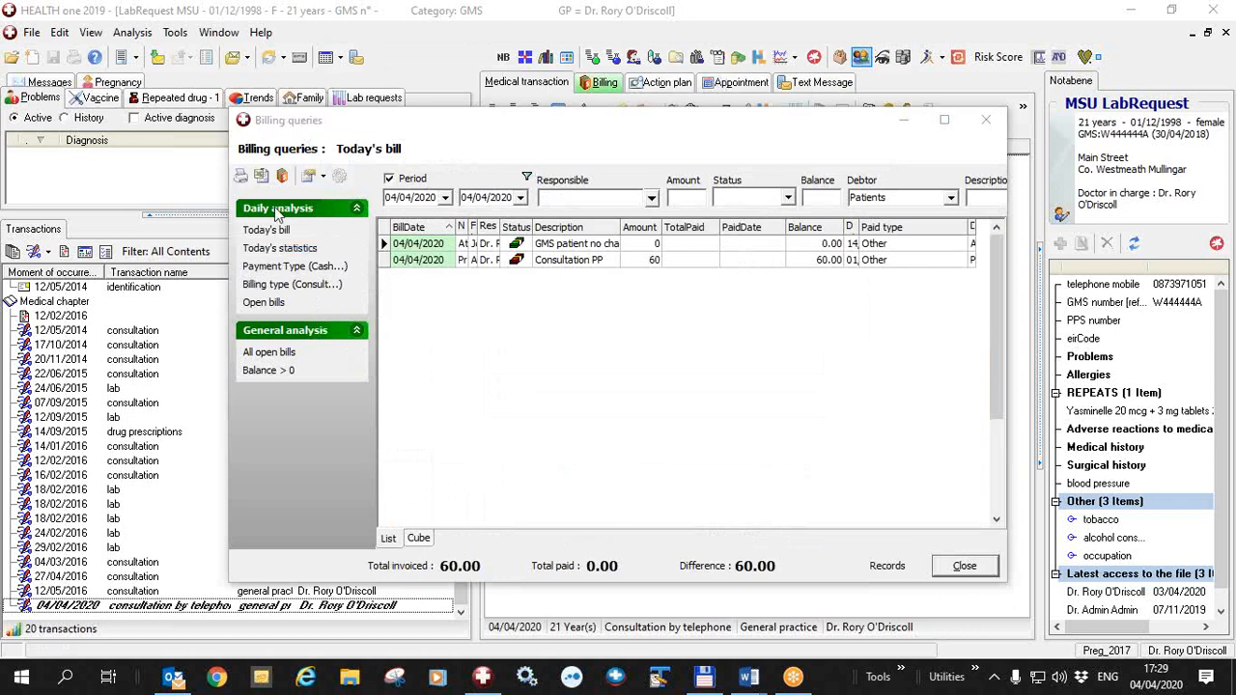
Inspect the cost configuration and the debtor configuration available from the billing queries
{"action": "left_click", "coordinate": [323, 178]}
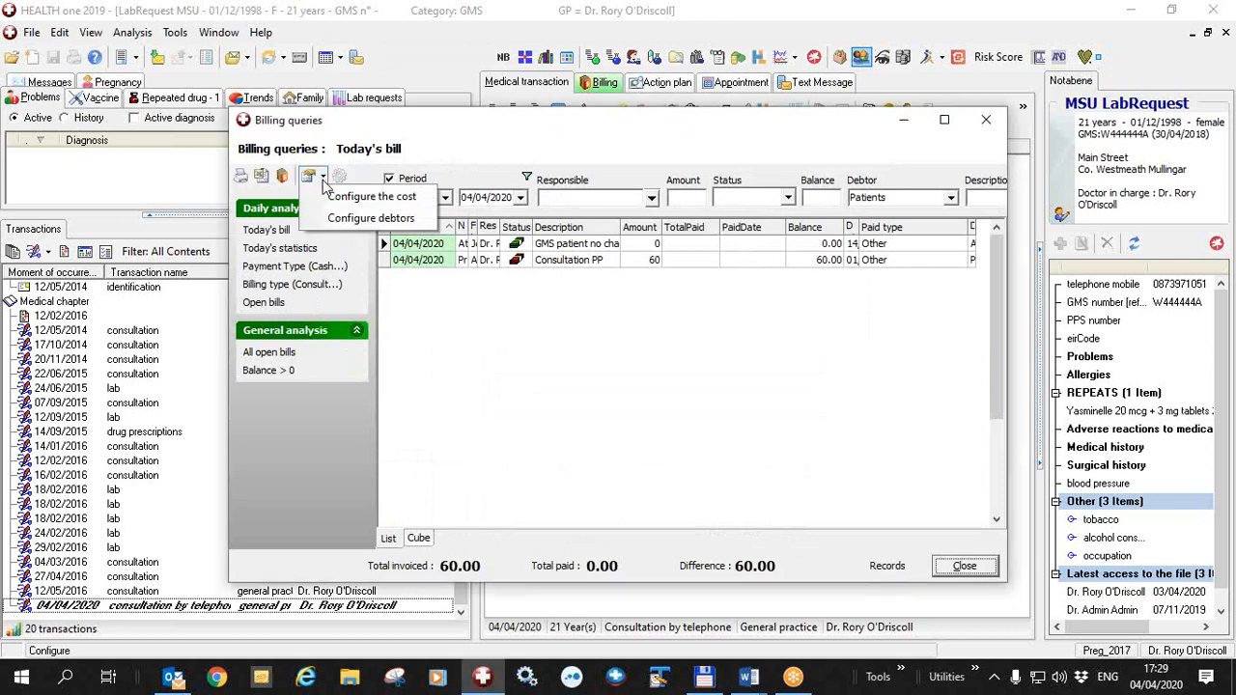
{"action": "left_click", "coordinate": [346, 196]}
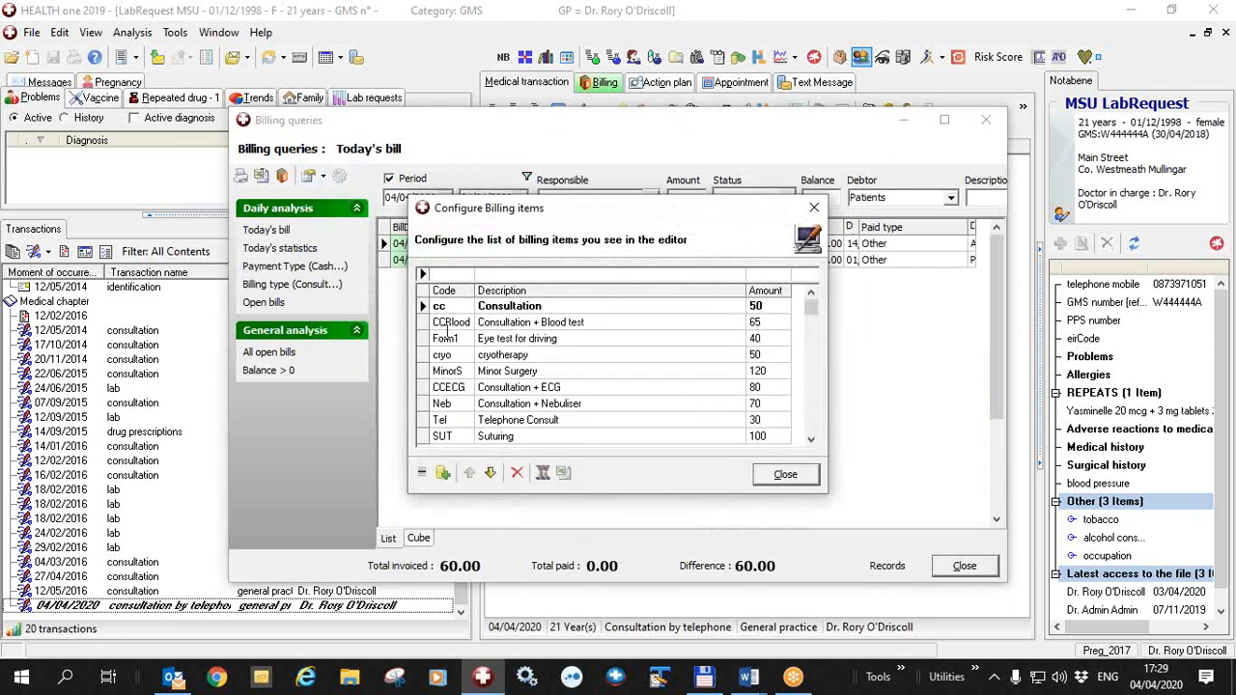
{"action": "left_click", "coordinate": [785, 474]}
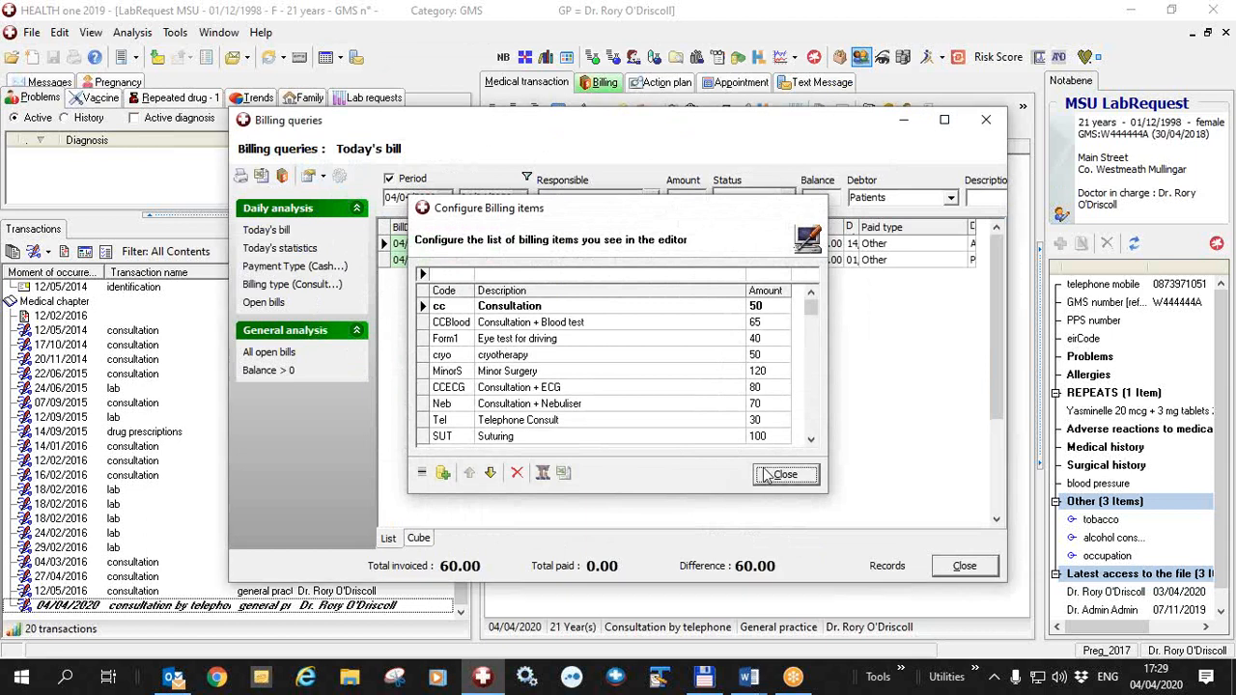
{"action": "left_click", "coordinate": [323, 176]}
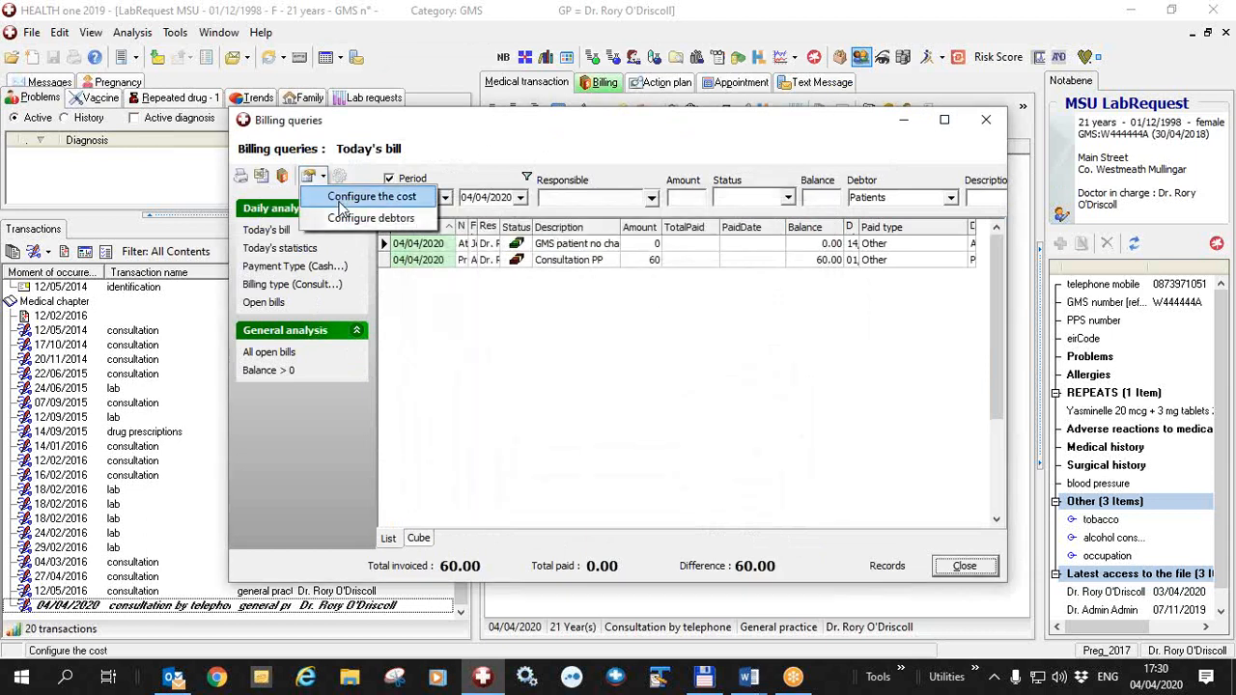
{"action": "left_click", "coordinate": [370, 219]}
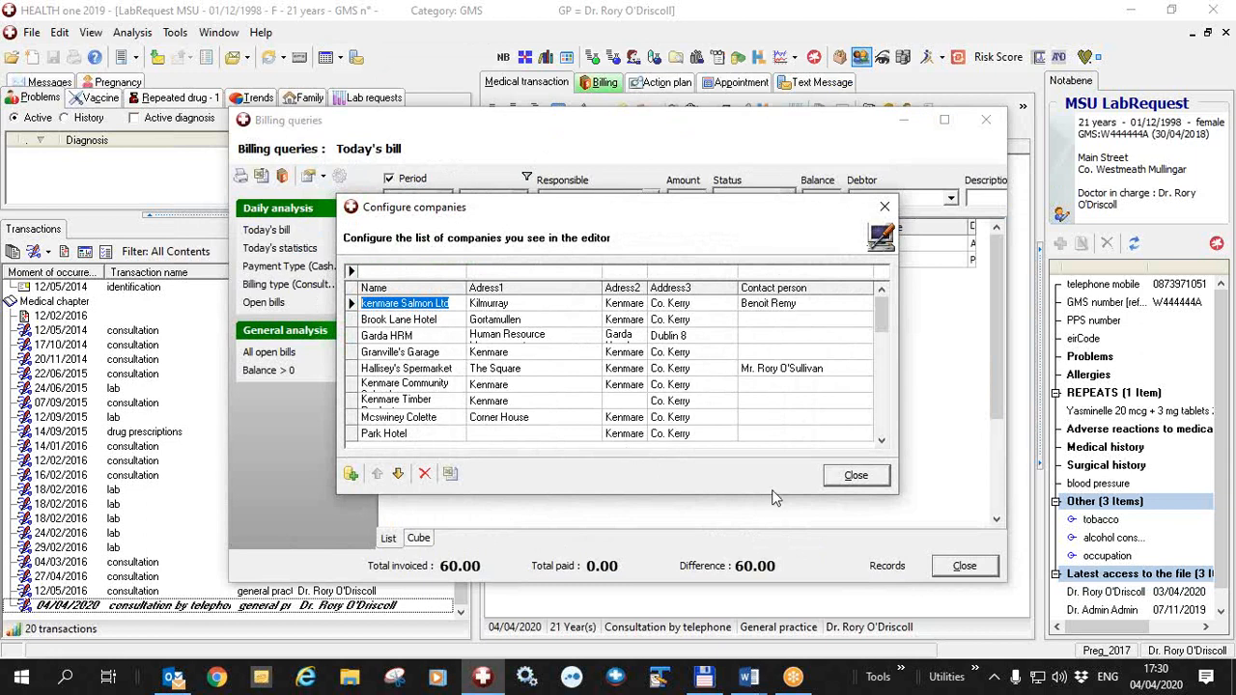
{"action": "left_click", "coordinate": [857, 475]}
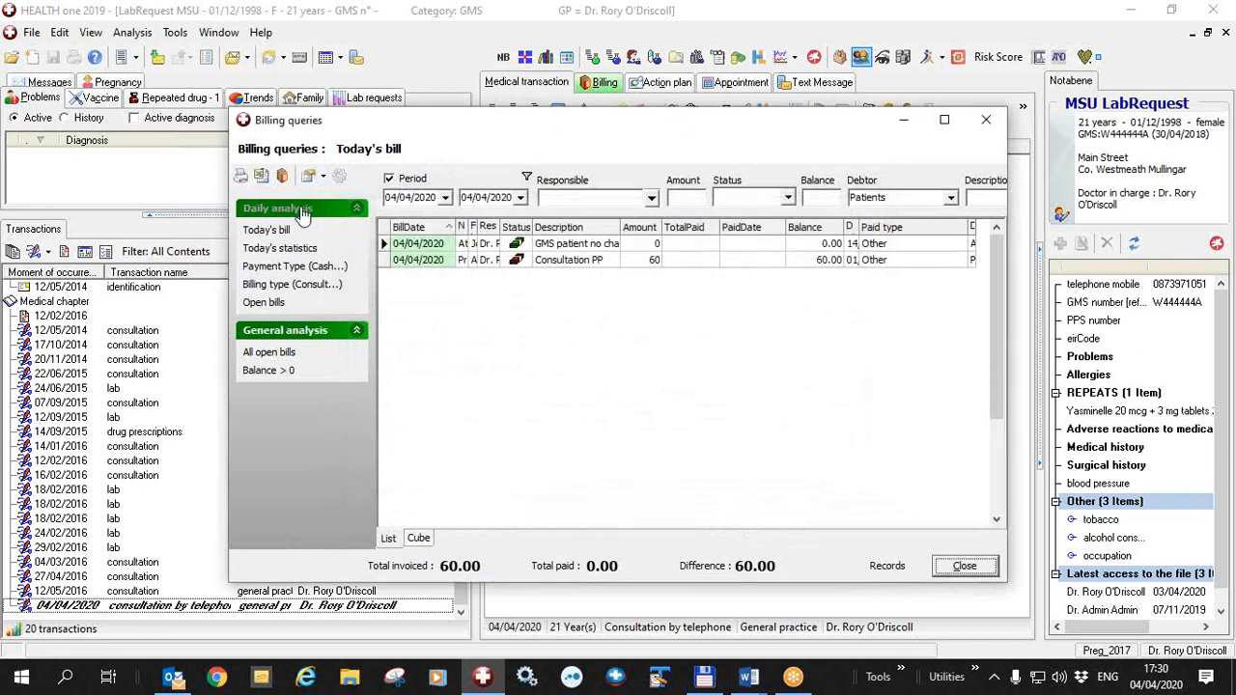
{"action": "left_click", "coordinate": [321, 176]}
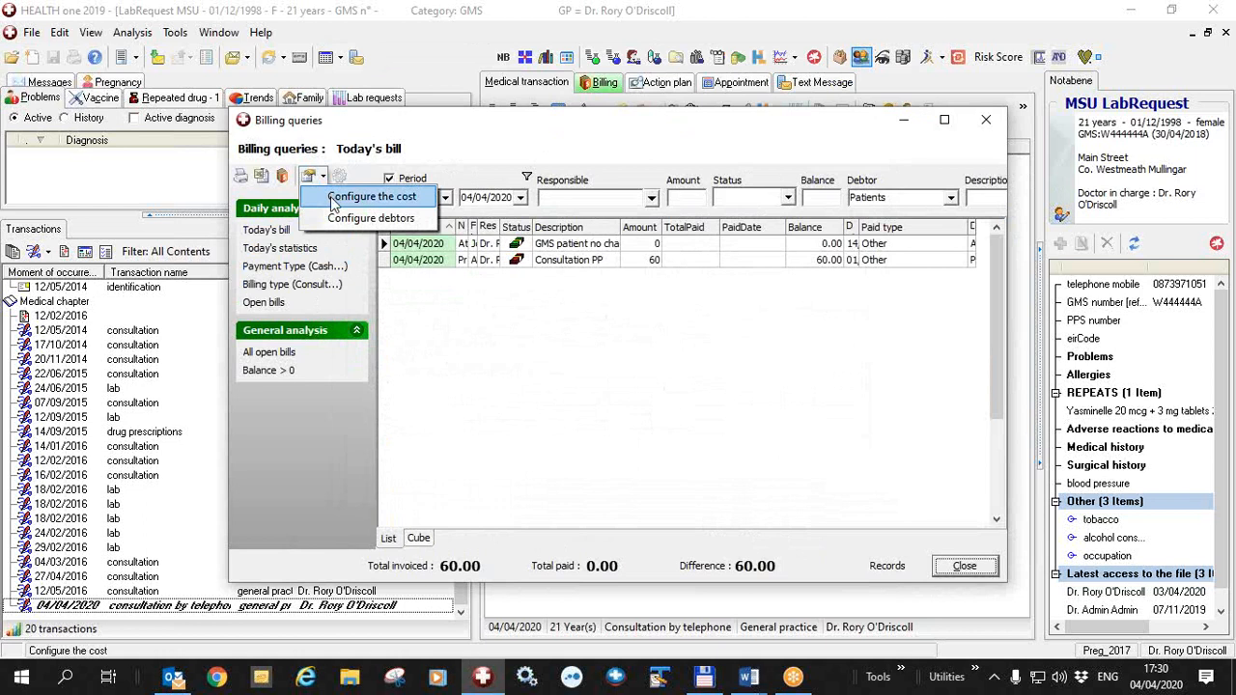
Review the list of configured billing items from the billing queries, and close the billing queries
{"action": "left_click", "coordinate": [333, 199]}
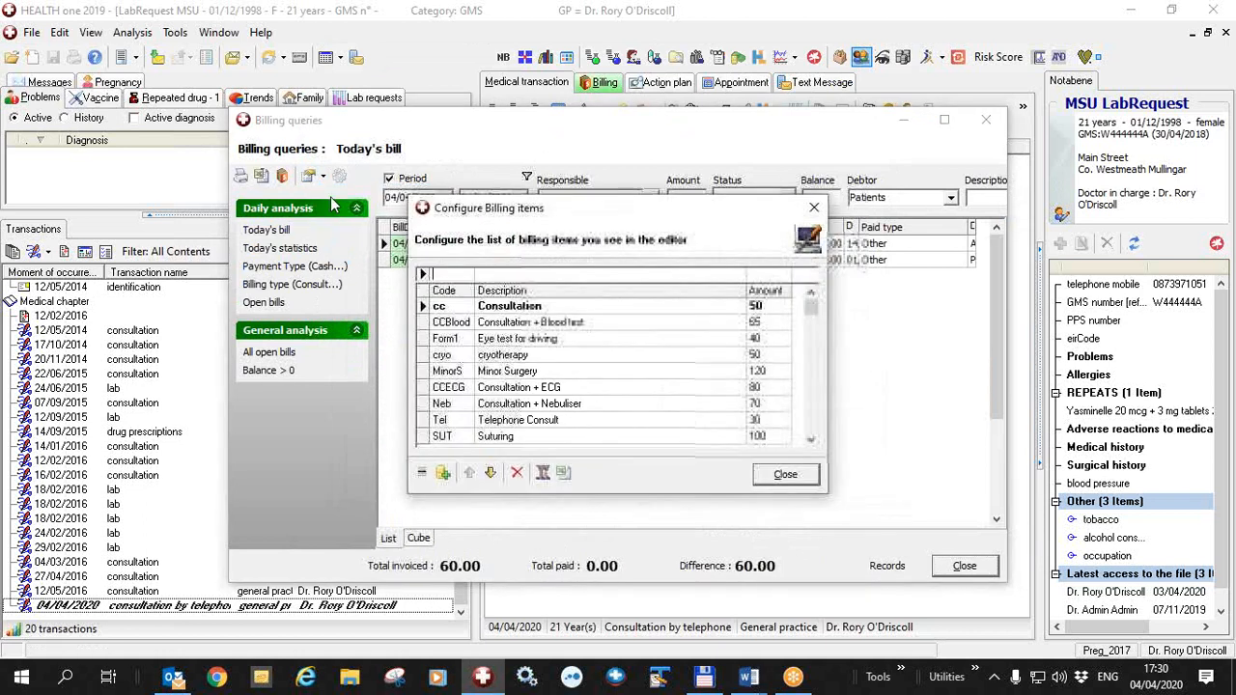
{"action": "left_click", "coordinate": [804, 482]}
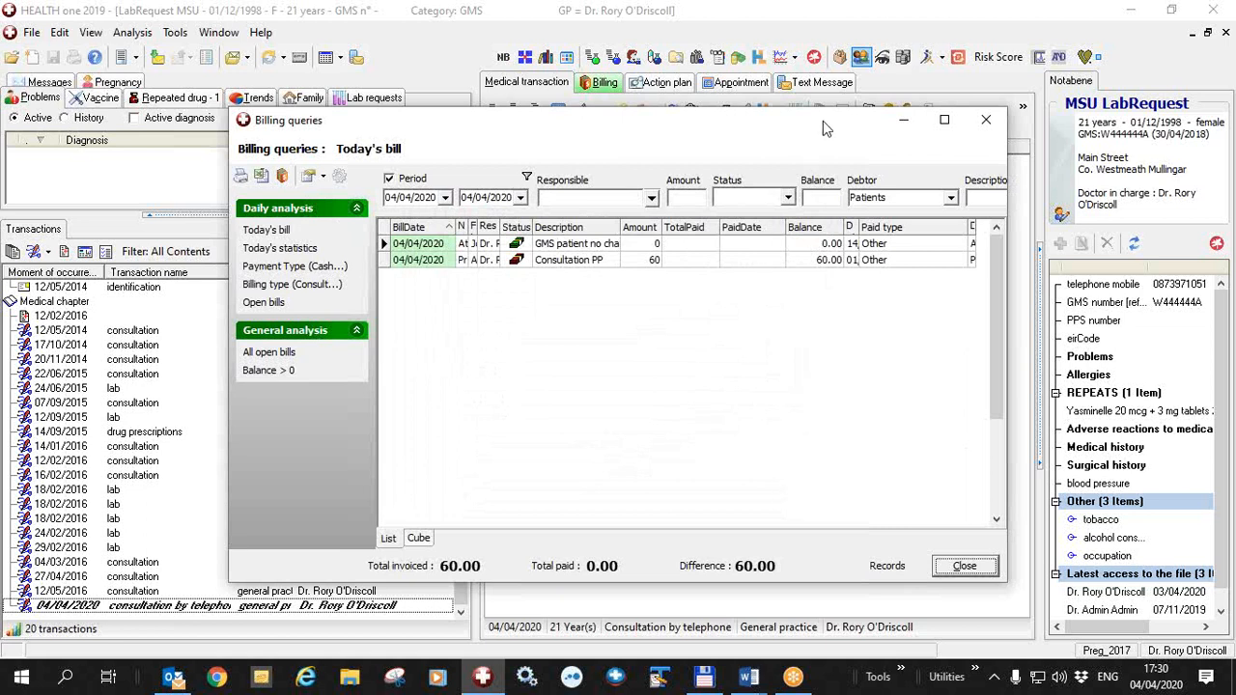
{"action": "left_click_drag", "start_coordinate": [823, 120], "coordinate": [732, 129]}
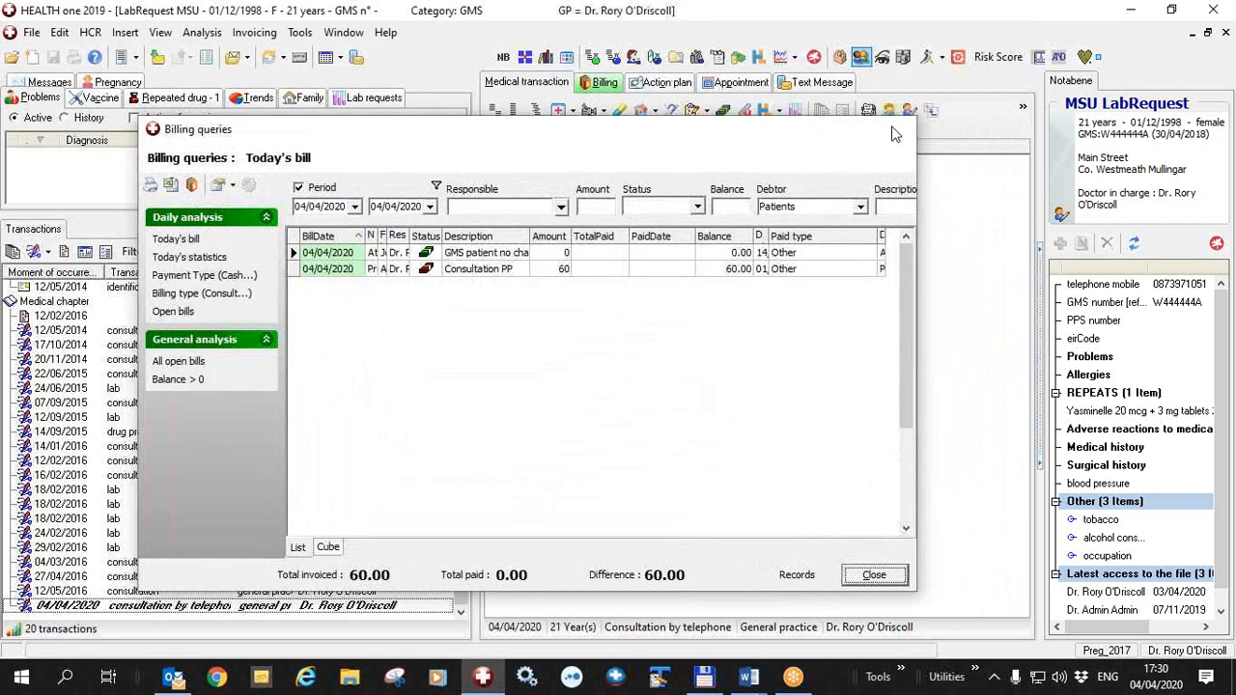
{"action": "left_click", "coordinate": [895, 132]}
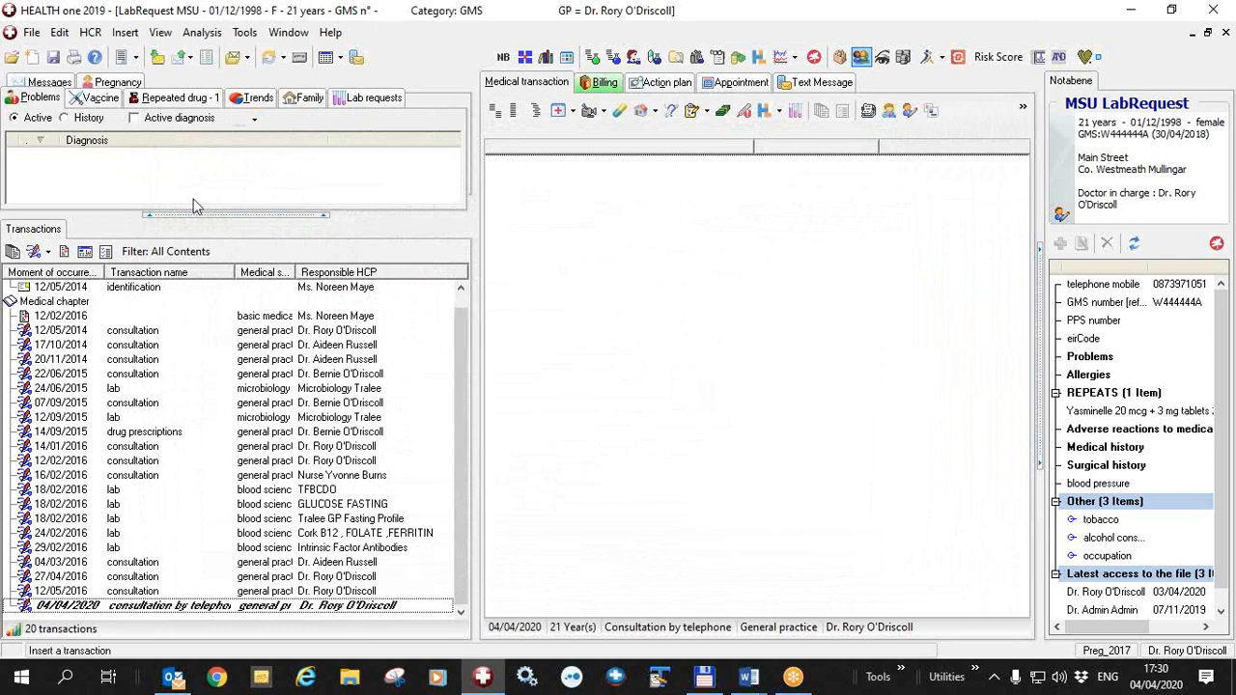
Inspect the default costs for automatically inserted invoices in the billing options, for the transaction type consultation by telephone
{"action": "left_click", "coordinate": [244, 31]}
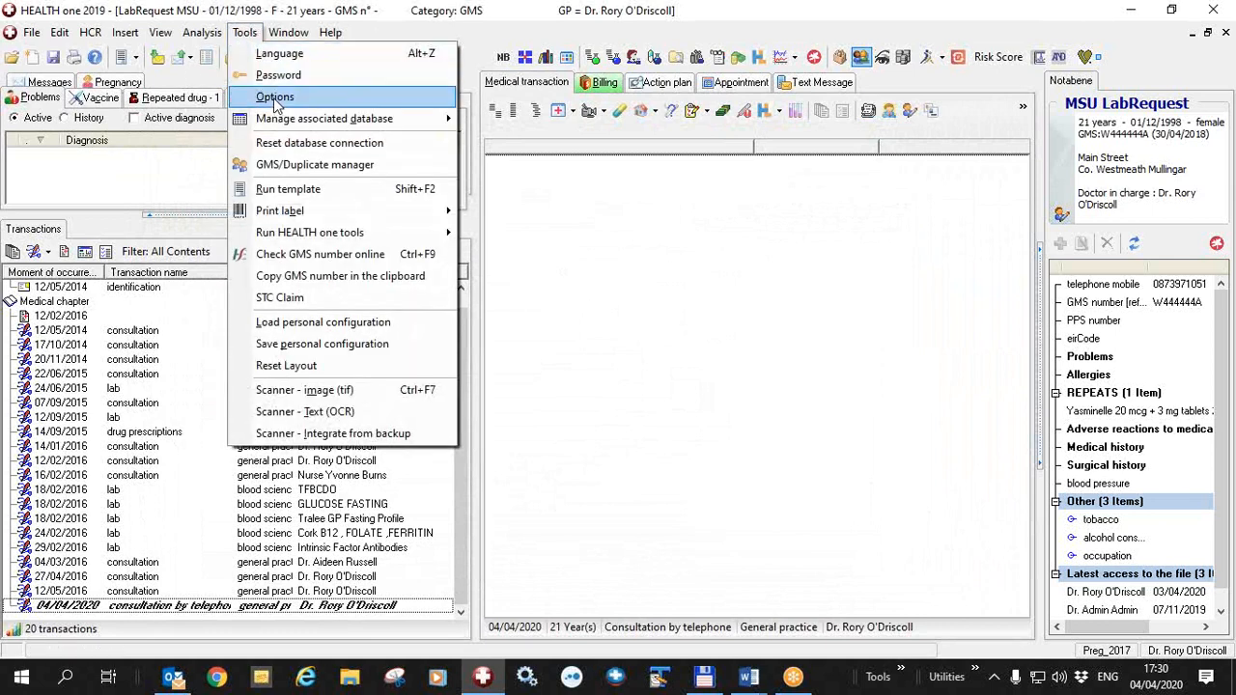
{"action": "left_click", "coordinate": [274, 98]}
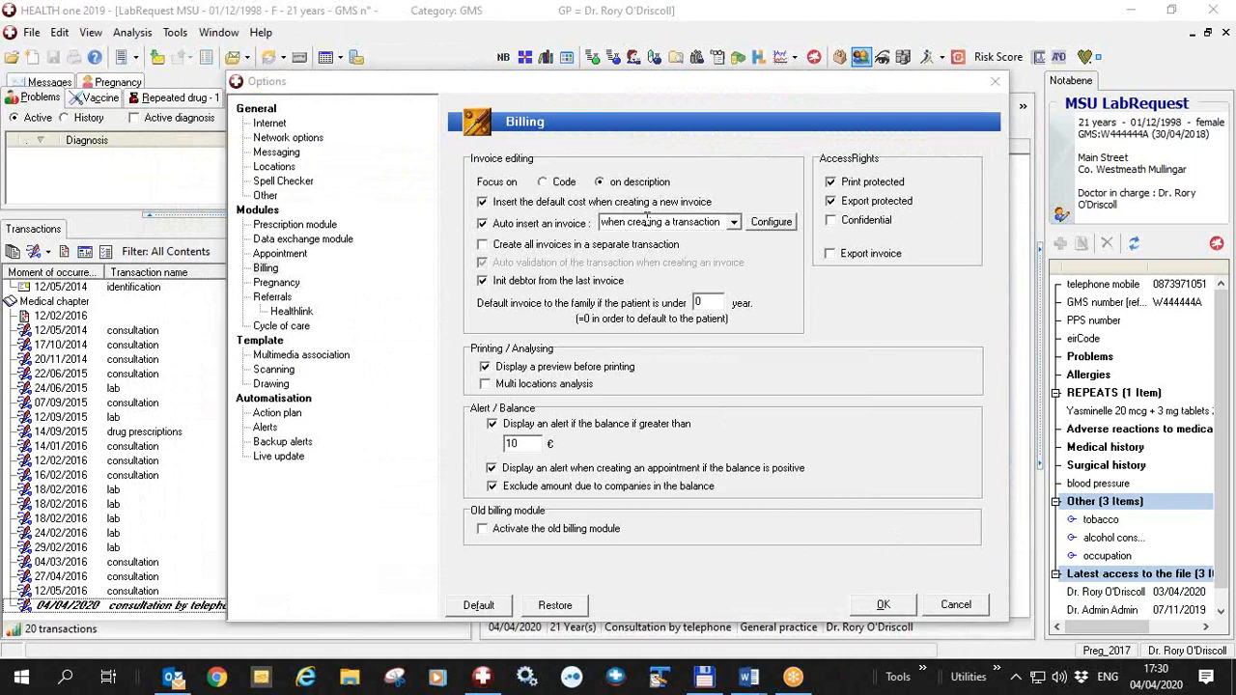
{"action": "left_click", "coordinate": [769, 227]}
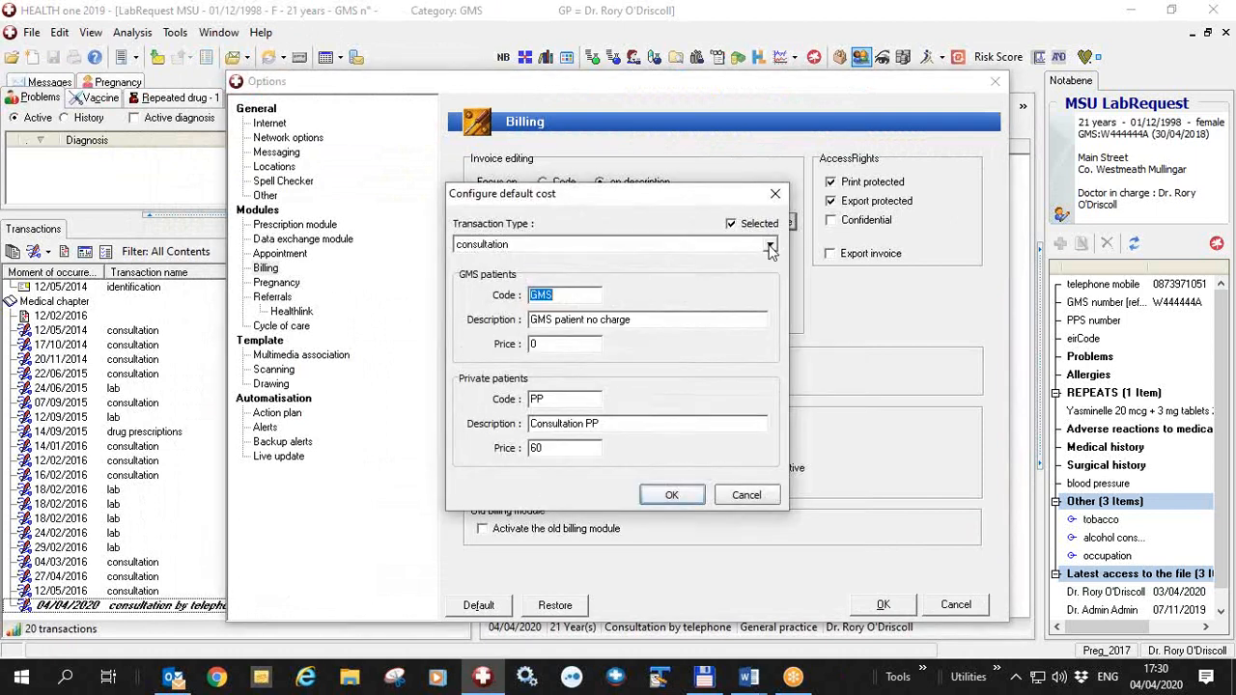
{"action": "left_click", "coordinate": [771, 247]}
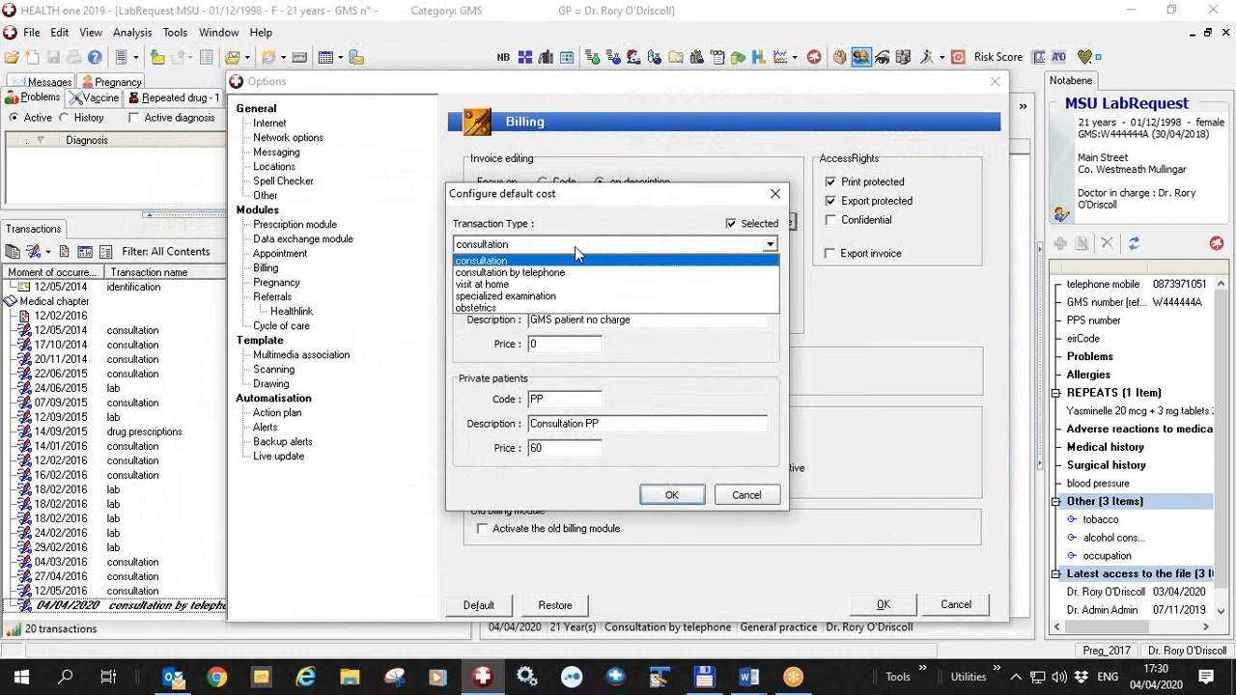
{"action": "left_click", "coordinate": [553, 275]}
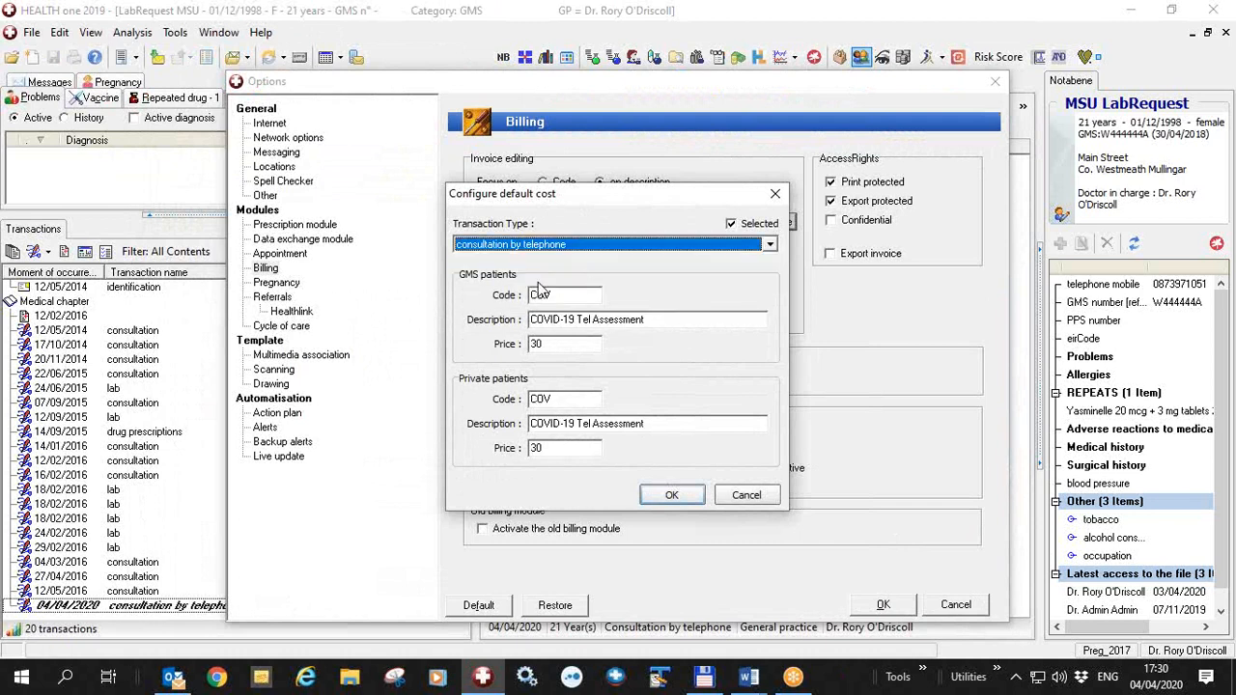